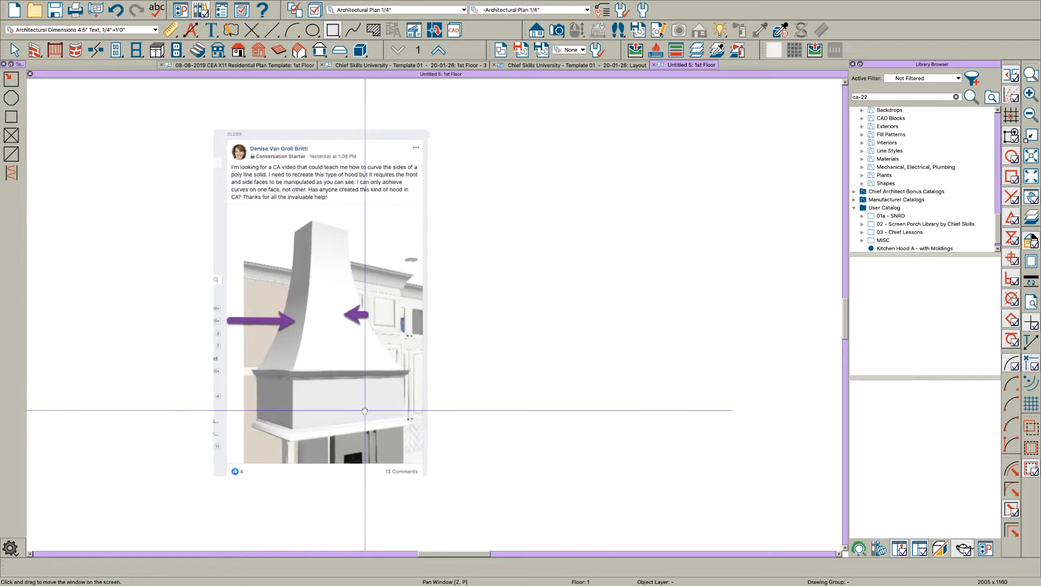
# Step: Draw a narrow vertical rectangular polyline 1 inch wide and 12 inches tall in the empty area beside the reference picture
pyautogui.moveTo(396, 414); pyautogui.dragTo(253, 413, button='middle')
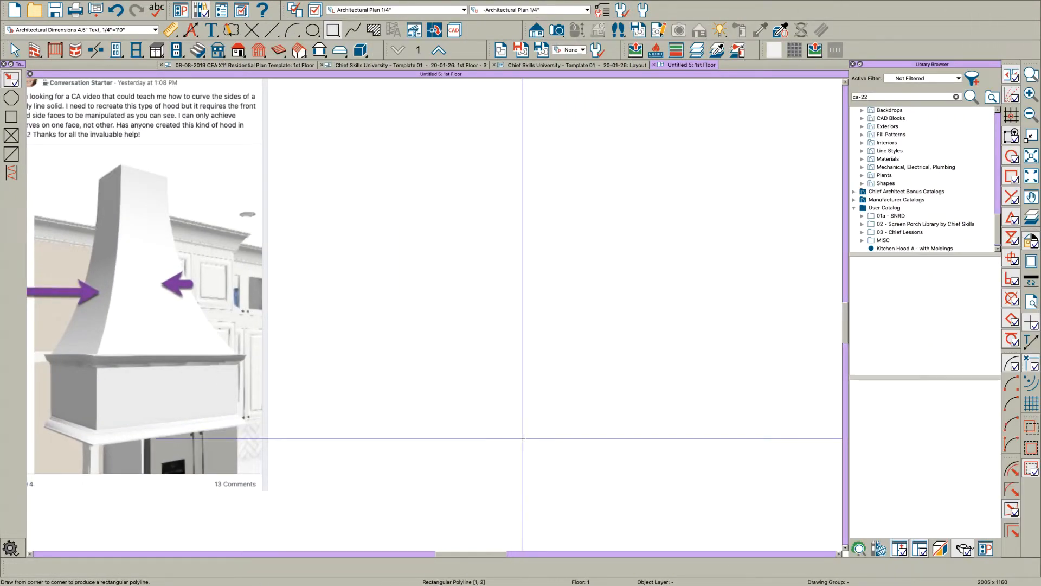
pyautogui.moveTo(540, 457); pyautogui.dragTo(568, 369)
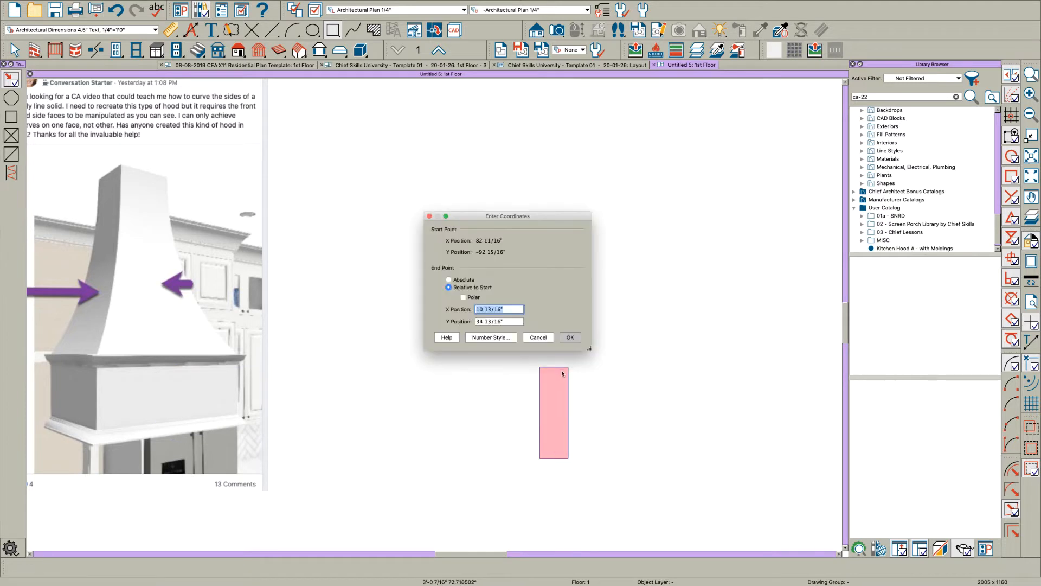
pyautogui.press('Return')
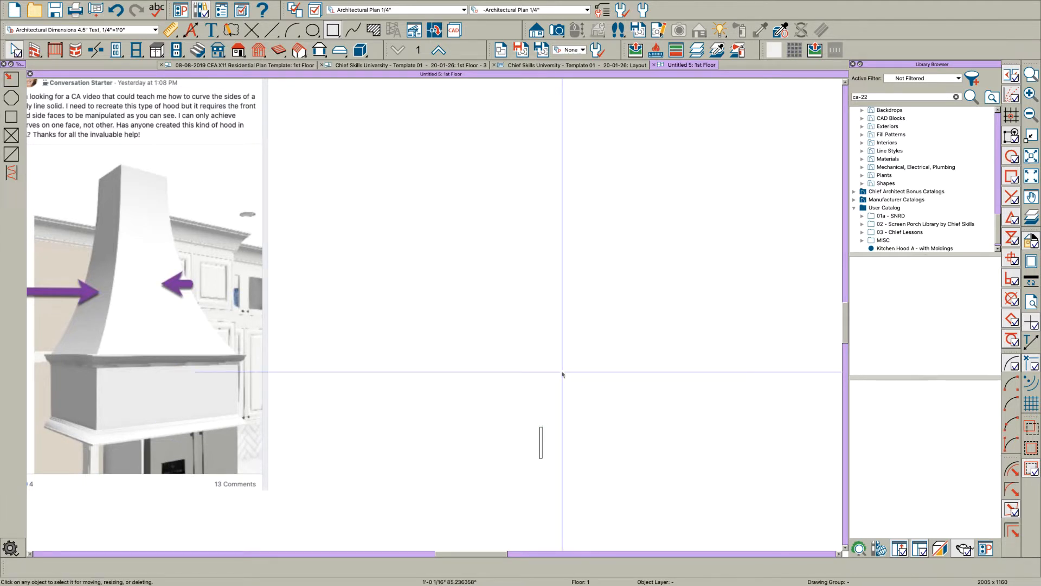
# Step: Search the library for ca-22 and place the CA-22 molding profile in the plan near the narrow rectangle
pyautogui.scroll(2, 562, 374)
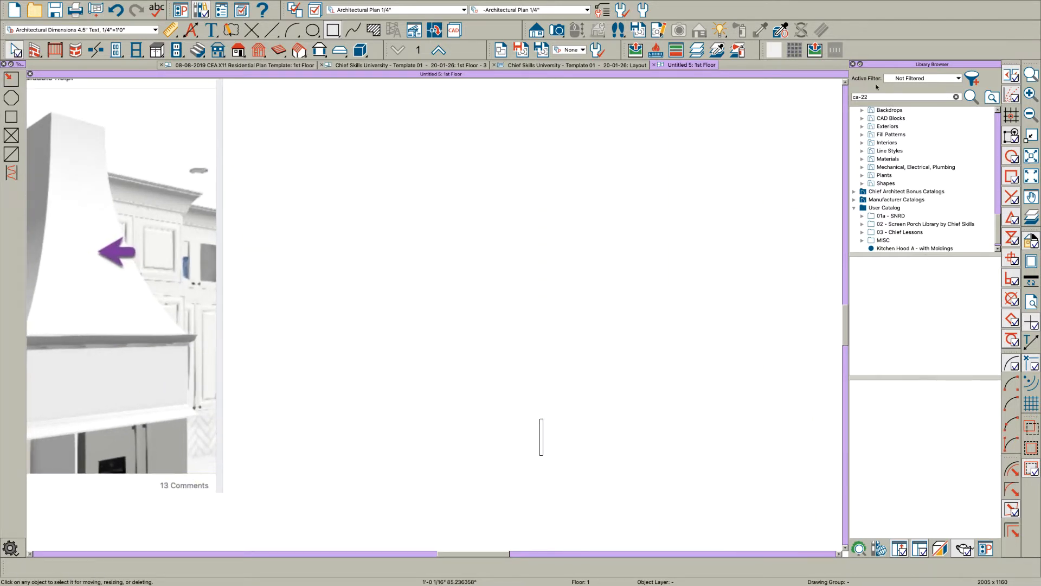
pyautogui.click(892, 99)
pyautogui.moveTo(879, 97); pyautogui.dragTo(811, 99)
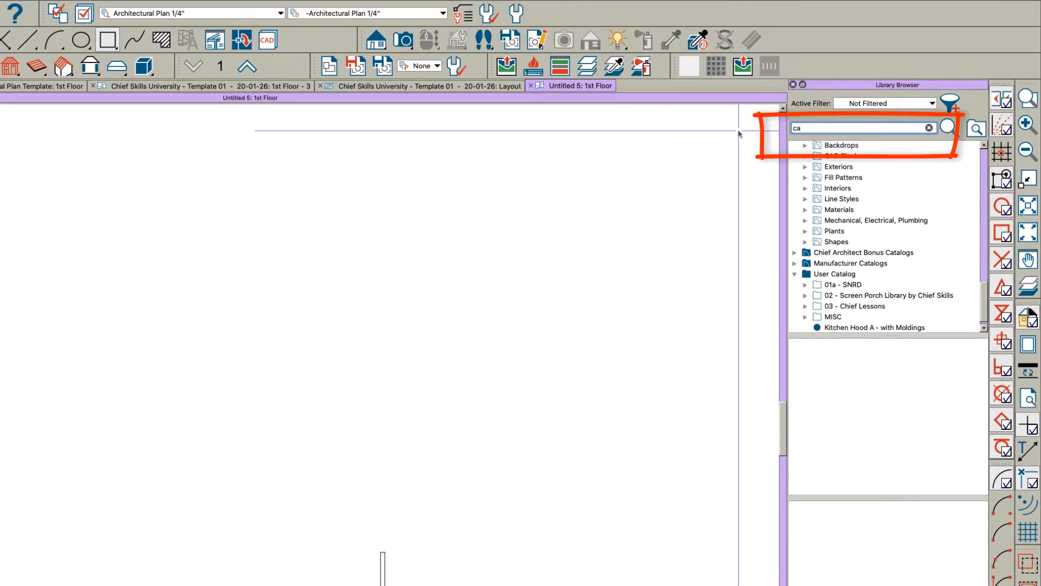
pyautogui.write('ca-22')
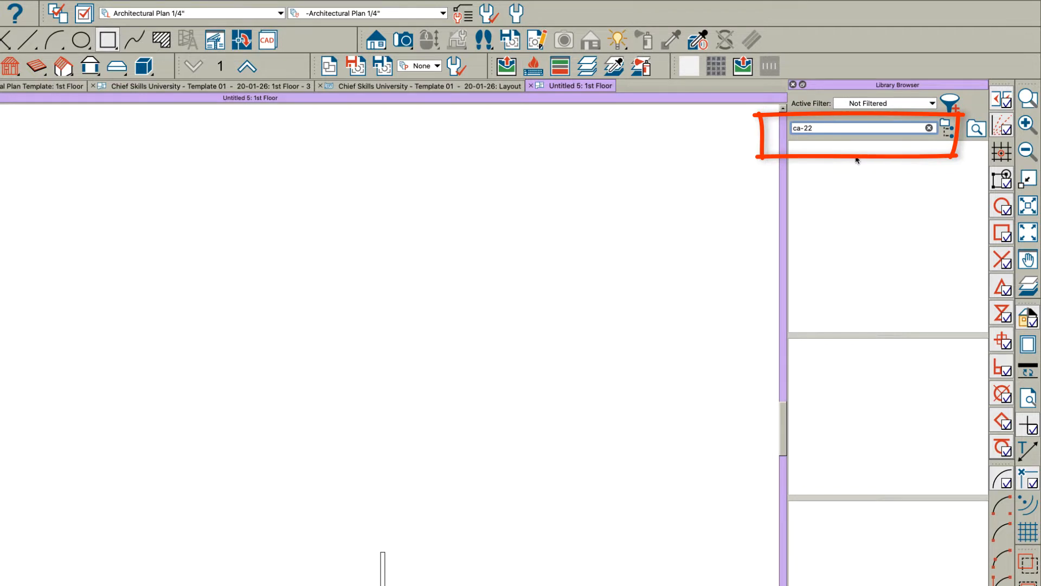
pyautogui.click(824, 168)
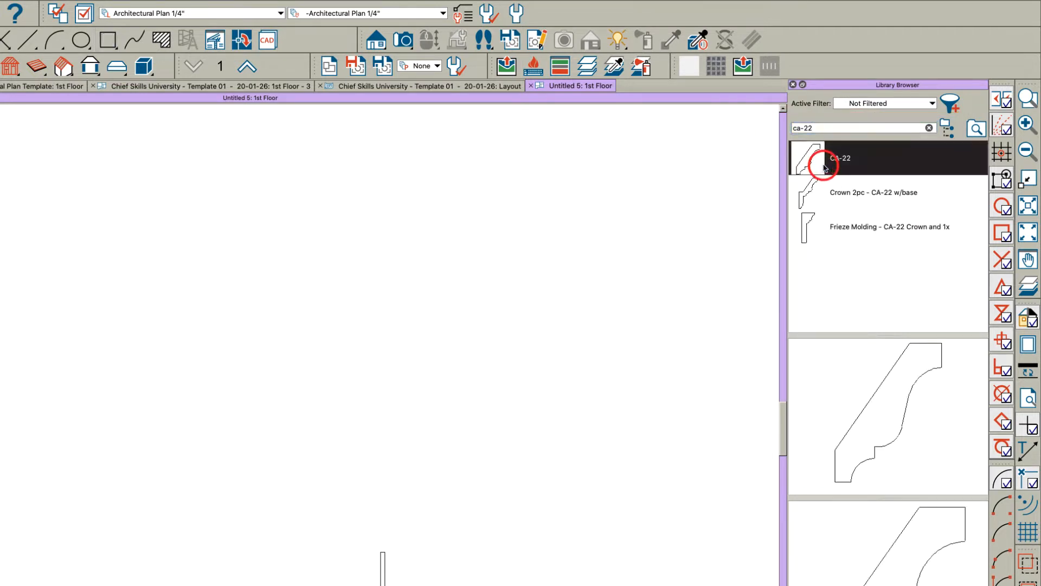
pyautogui.click(836, 171)
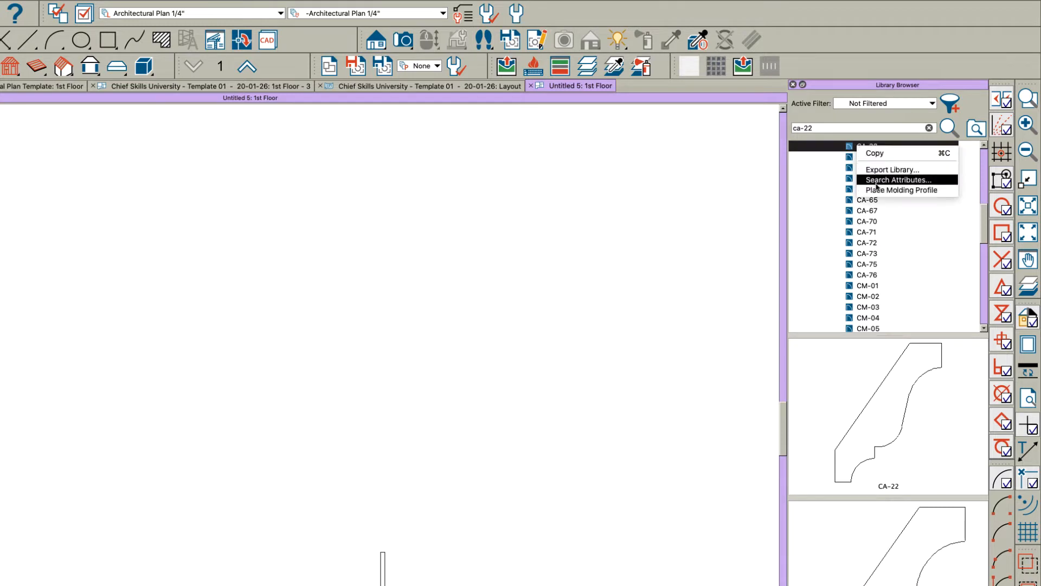
pyautogui.click(876, 189)
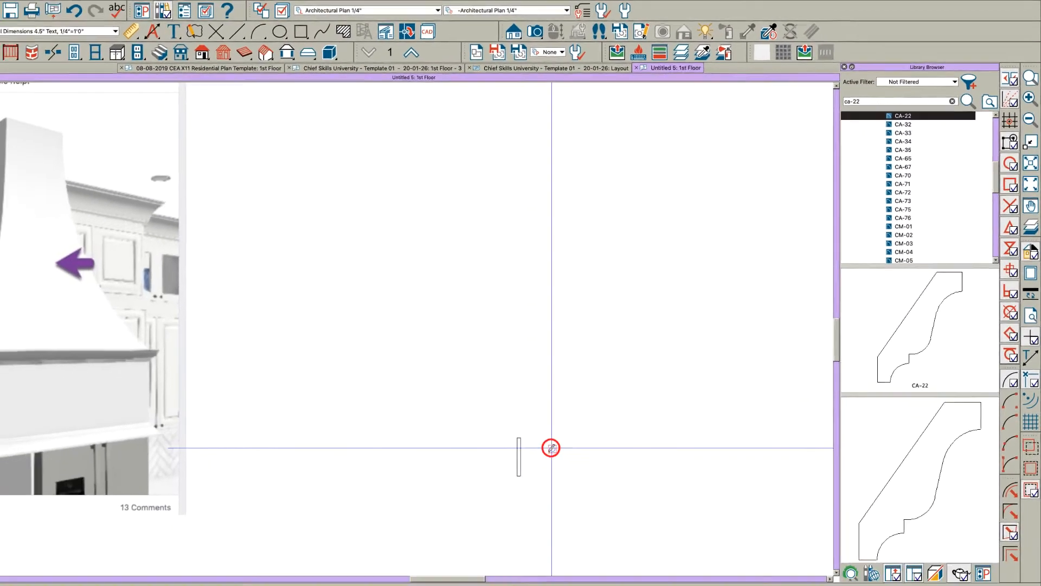
pyautogui.click(552, 349)
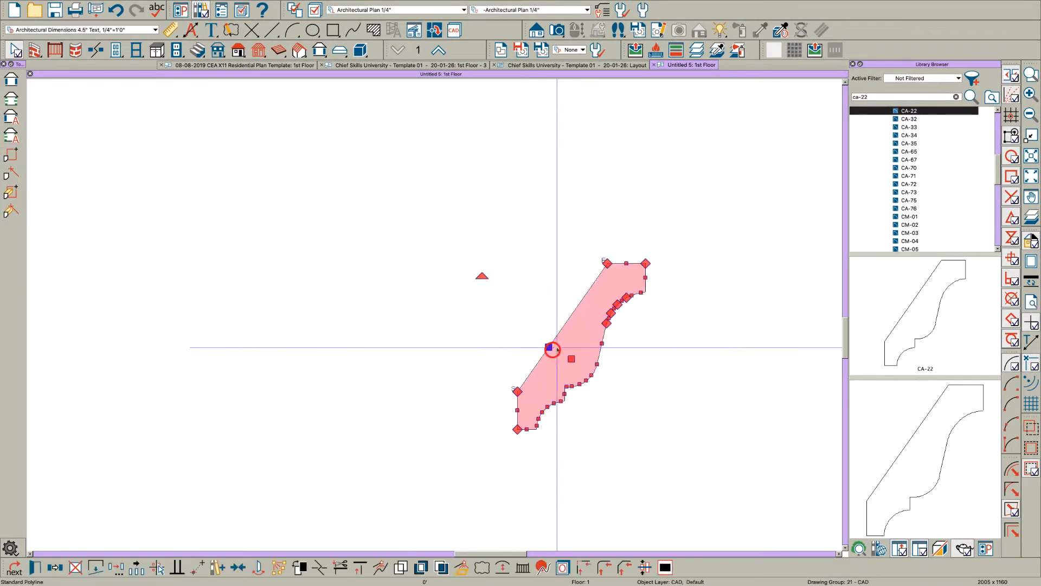
# Step: Square off the slanted back of the molding profile with a corner at its upper inner side, and simplify the polyline
pyautogui.click(608, 263)
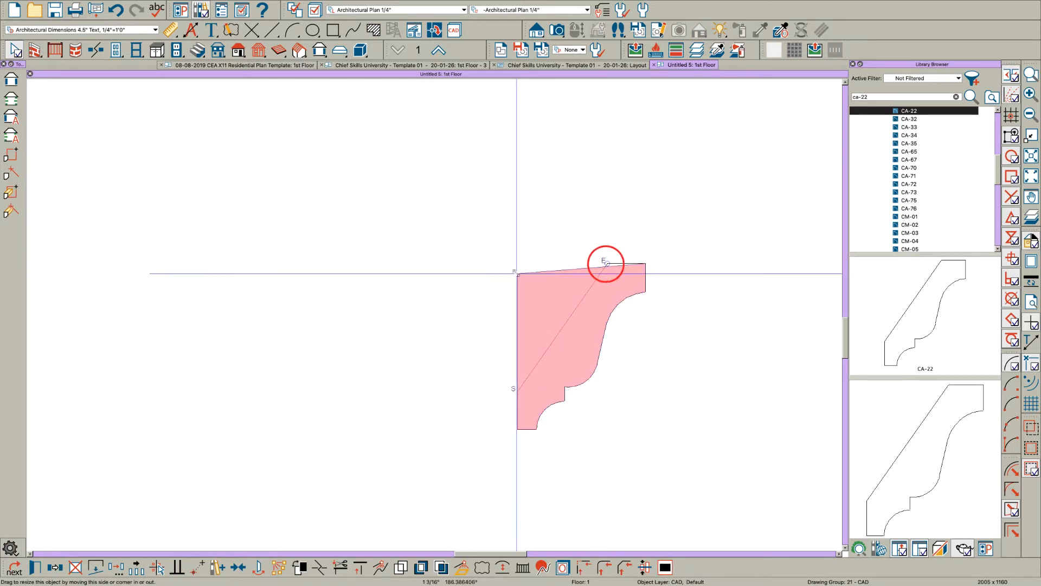
pyautogui.moveTo(517, 262); pyautogui.dragTo(518, 264)
pyautogui.press('Escape')
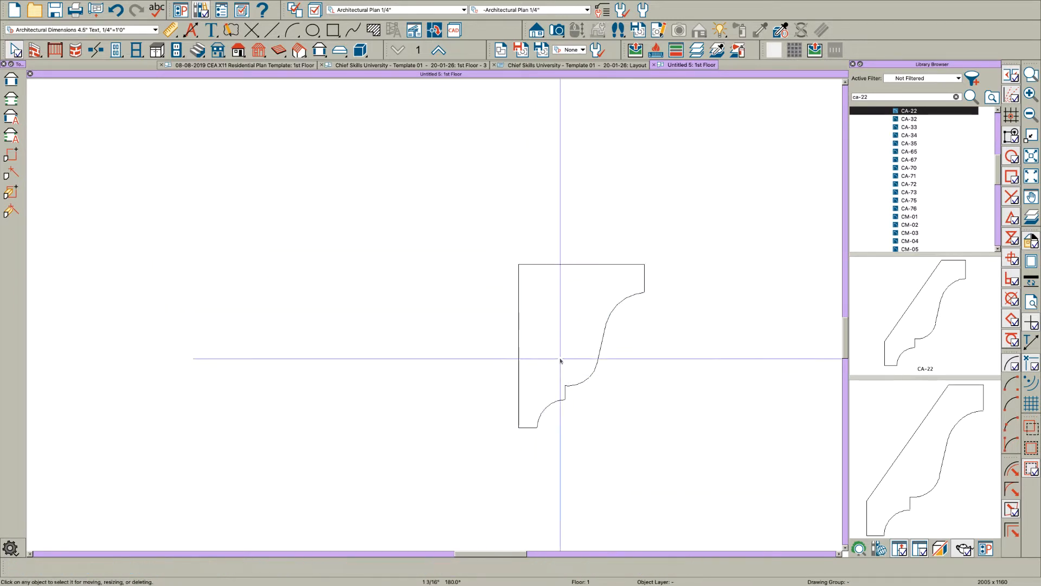
pyautogui.click(530, 362)
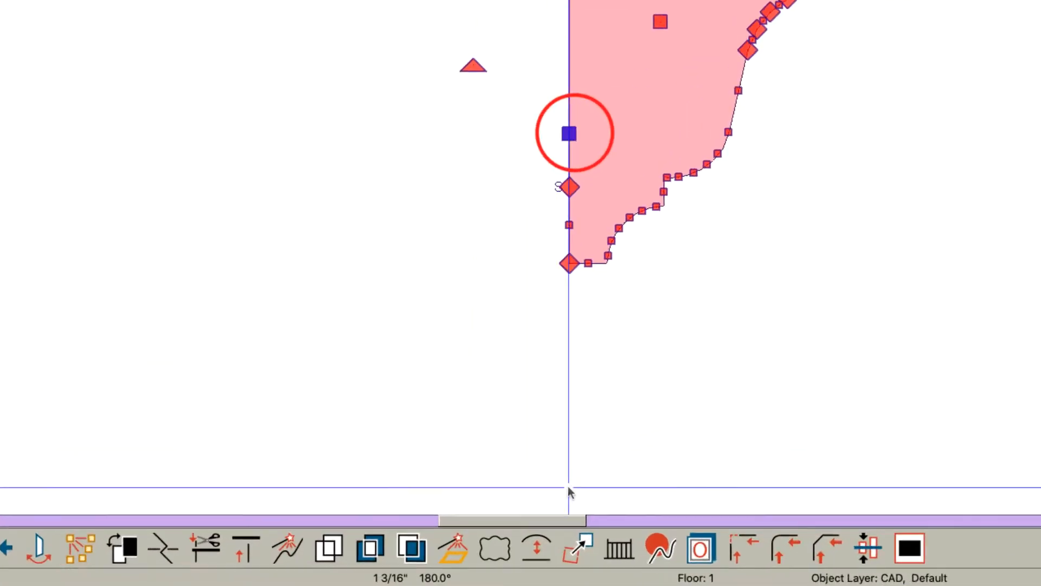
pyautogui.click(596, 539)
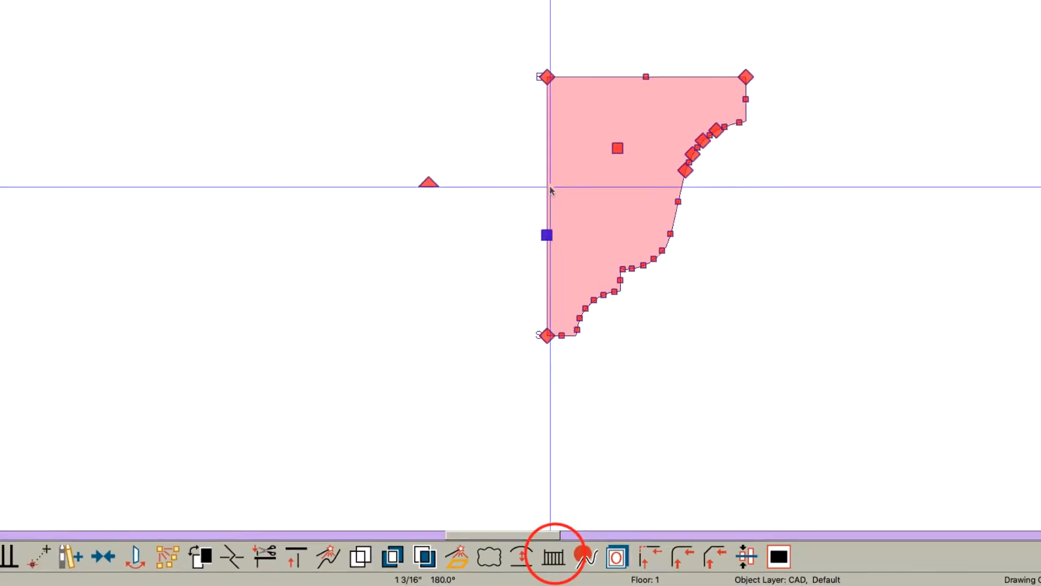
# Step: Move the molding profile point to point so its top inner corner meets the narrow rectangle's upper outer corner
pyautogui.scroll(-5, 523, 363)
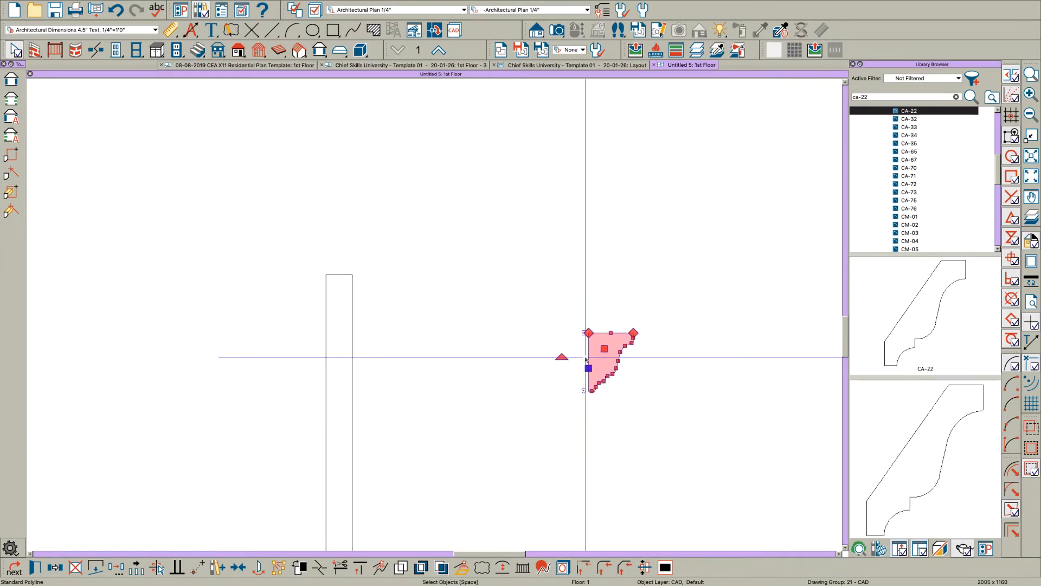
pyautogui.press('m')
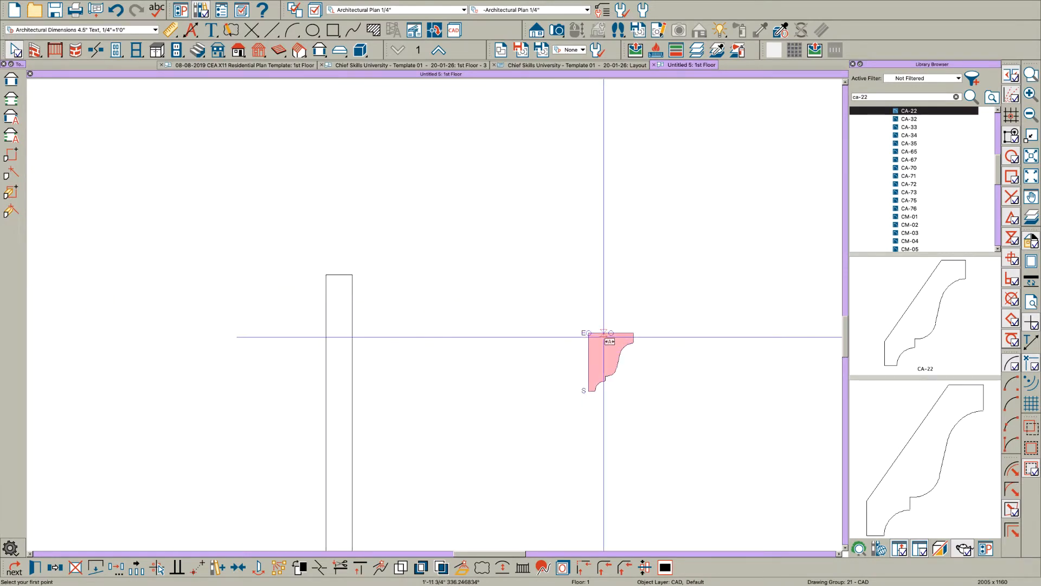
pyautogui.click(588, 332)
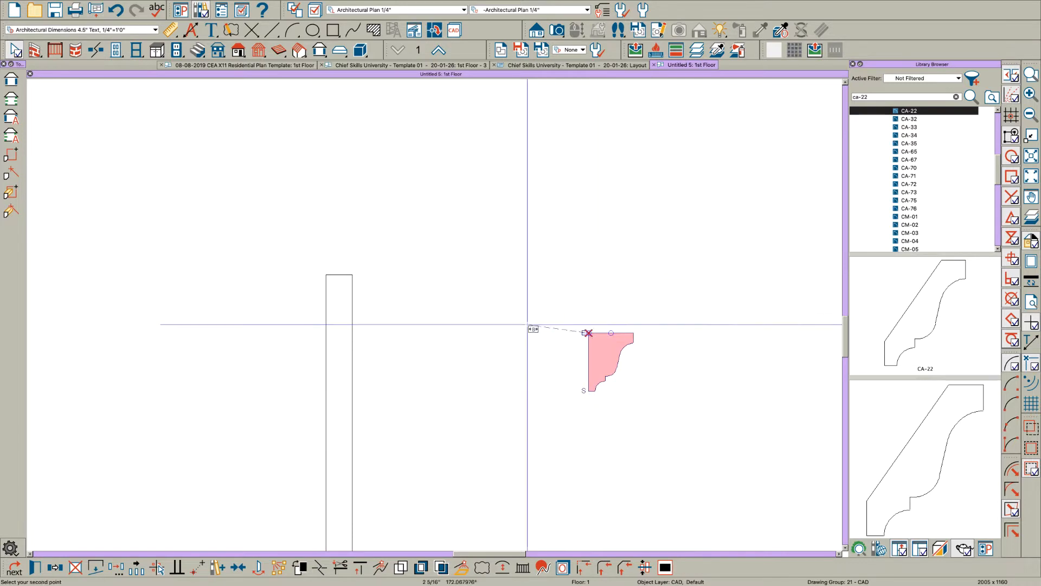
pyautogui.click(352, 274)
# Step: Mirror a copy of the molding profile about the narrow rectangle's horizontal midline onto its lower outer corner
pyautogui.scroll(-3, 444, 287)
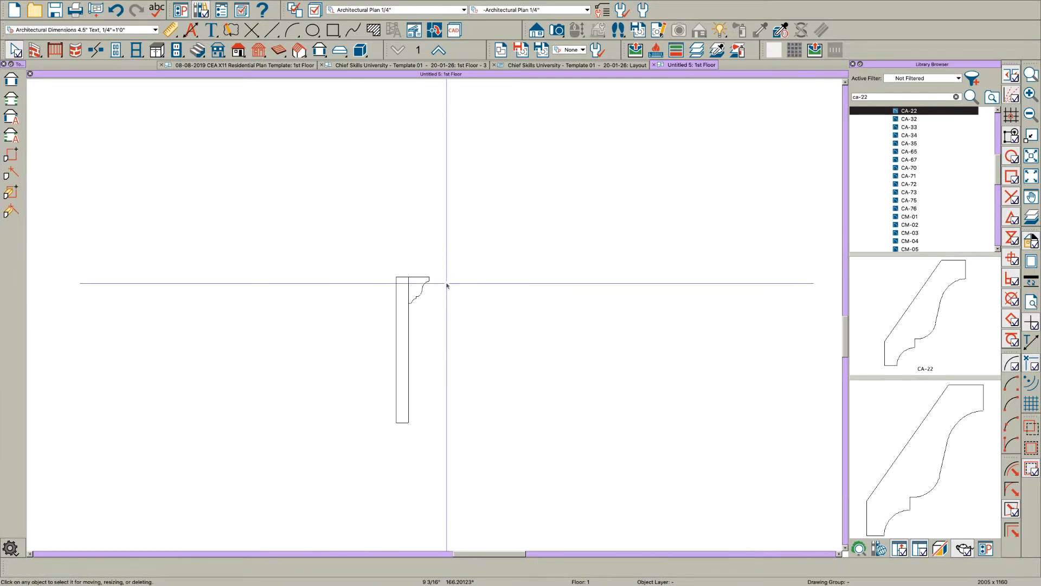
pyautogui.scroll(2, 440, 286)
pyautogui.click(421, 288)
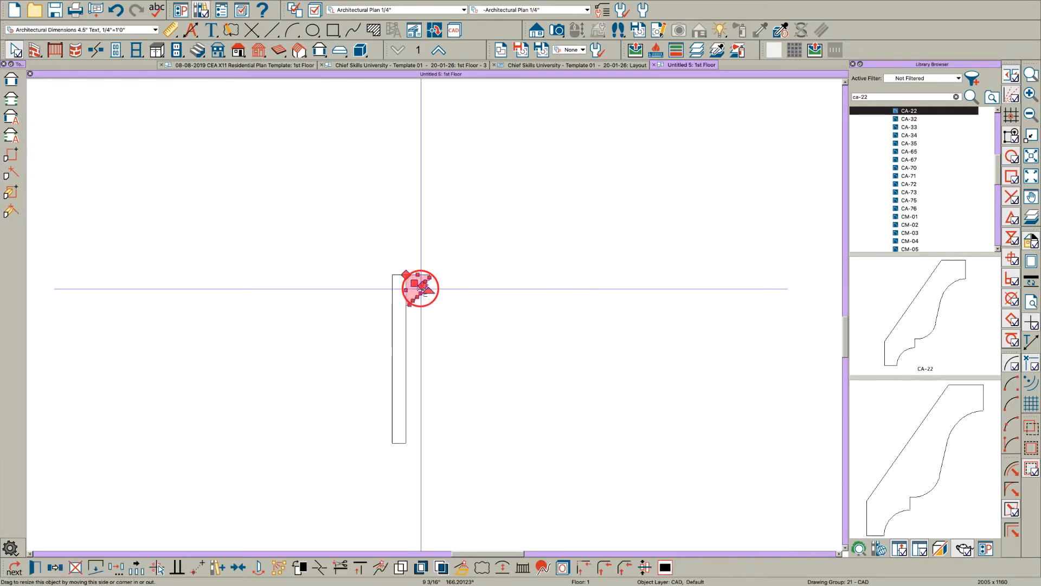
pyautogui.keyDown('shift'); pyautogui.click(406, 359); pyautogui.keyUp('shift')
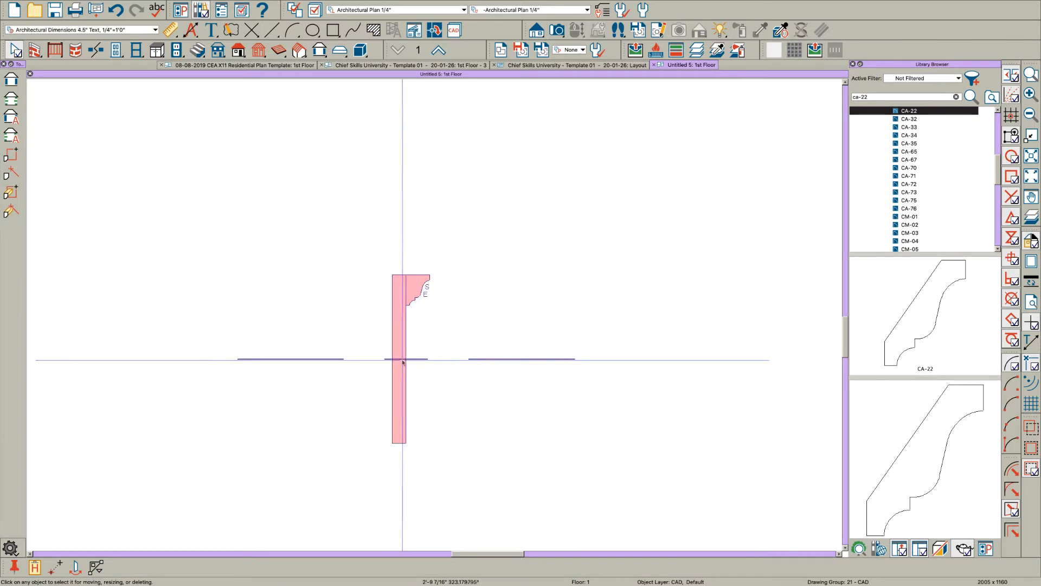
pyautogui.click(401, 361)
pyautogui.press('Escape')
pyautogui.scroll(-4, 512, 418)
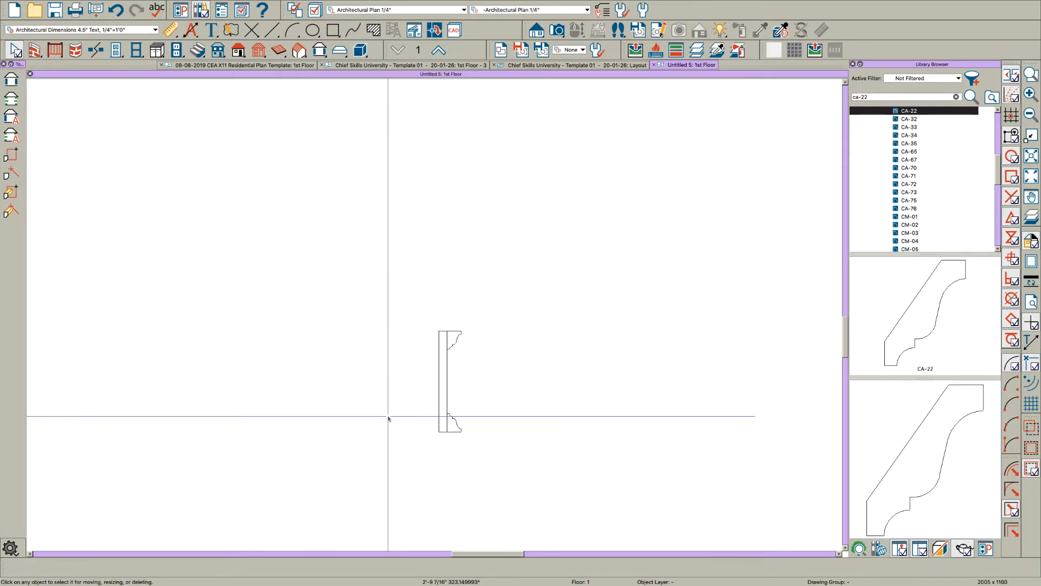
# Step: Draw a rectangle 22 inches wide and 60 inches tall, extending up and inward from the narrow rectangle's lower outer corner
pyautogui.moveTo(354, 388); pyautogui.dragTo(449, 405, button='middle')
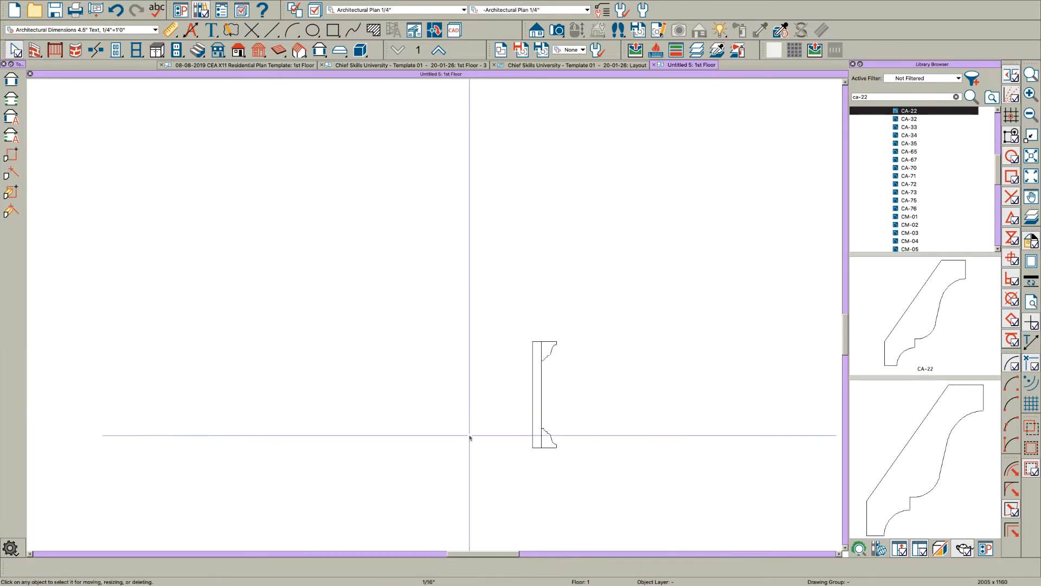
pyautogui.scroll(-3, 597, 372)
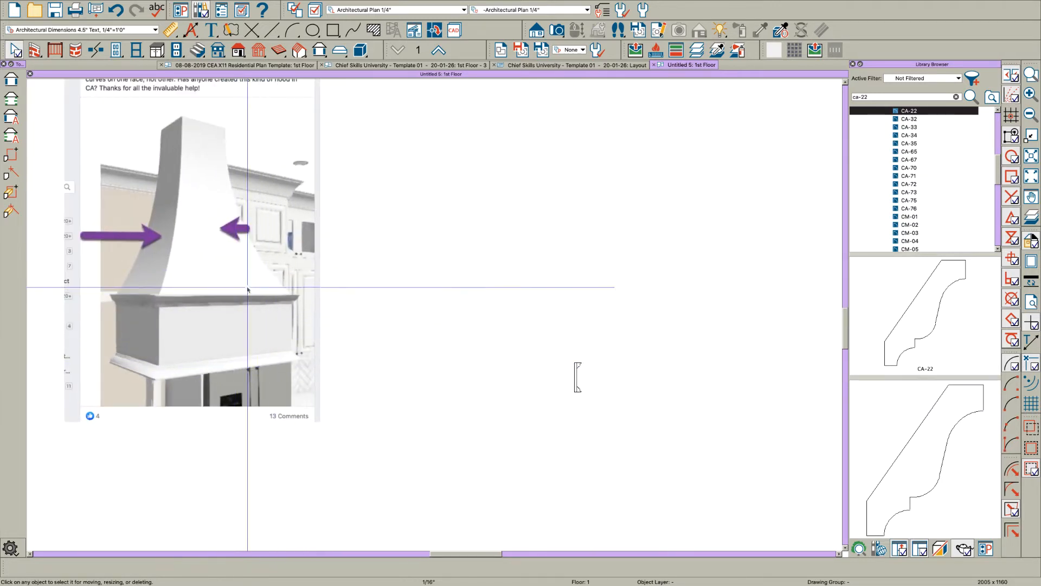
pyautogui.scroll(-1, 550, 375)
pyautogui.scroll(4, 538, 348)
pyautogui.moveTo(559, 398); pyautogui.dragTo(571, 440, button='middle')
pyautogui.scroll(2, 596, 439)
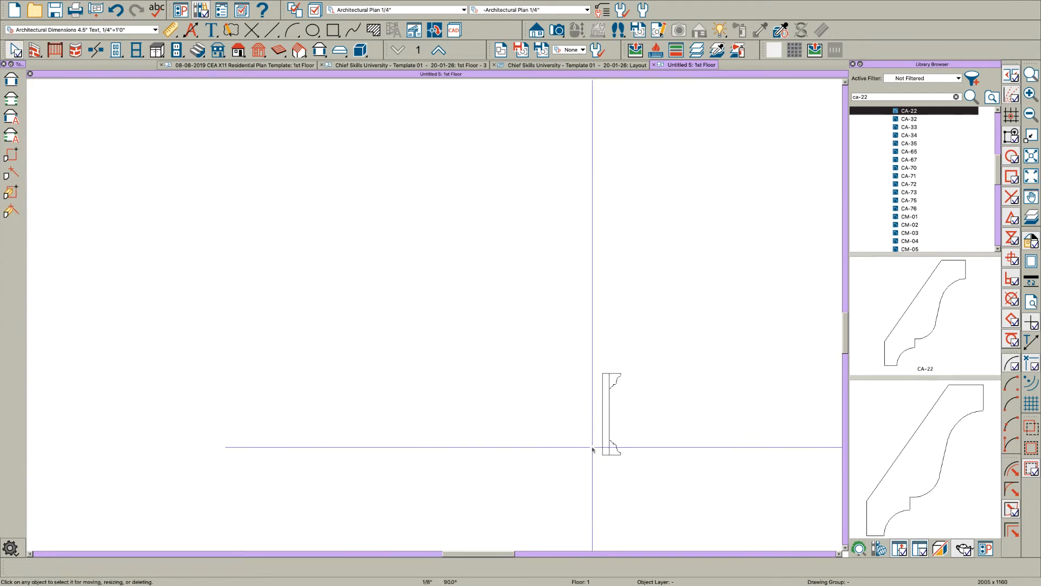
pyautogui.press('r')
pyautogui.moveTo(610, 454); pyautogui.dragTo(474, 144)
pyautogui.press('Tab')
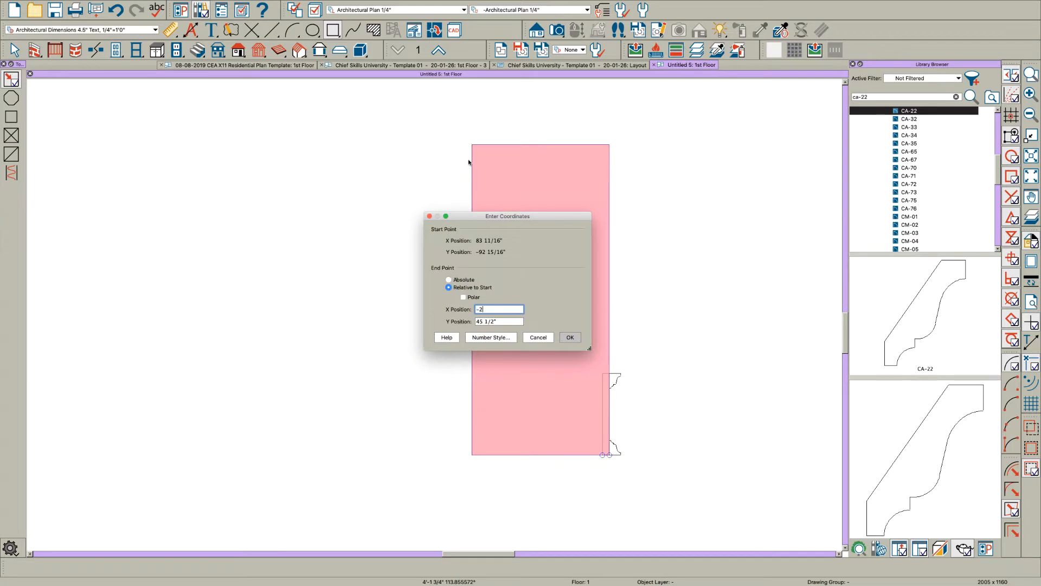
pyautogui.press('Return')
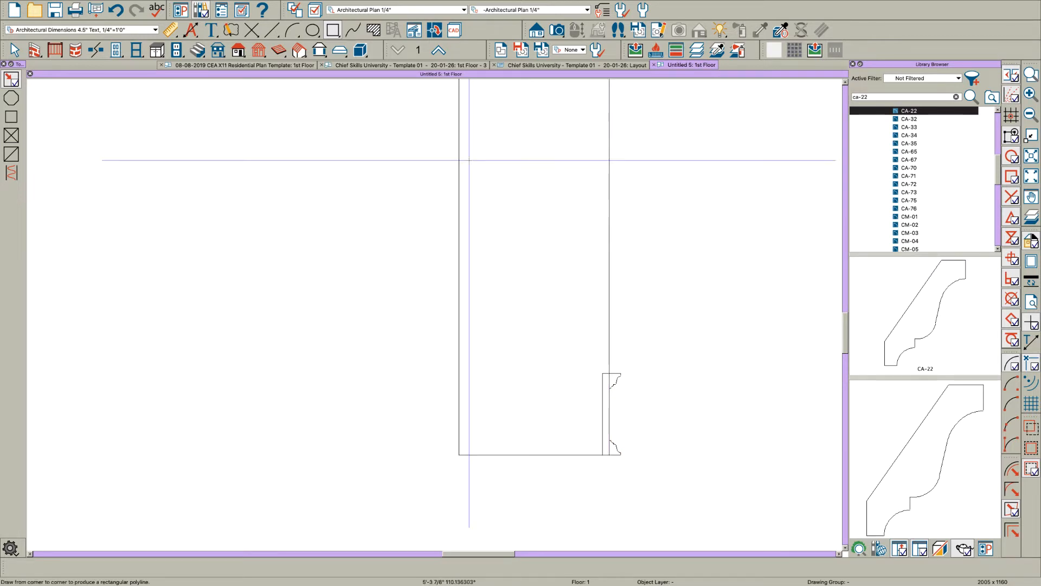
# Step: Draw an 8 by 12 inch rectangle on top of the tall rectangle, starting at its upper rear corner
pyautogui.scroll(-1, 486, 458)
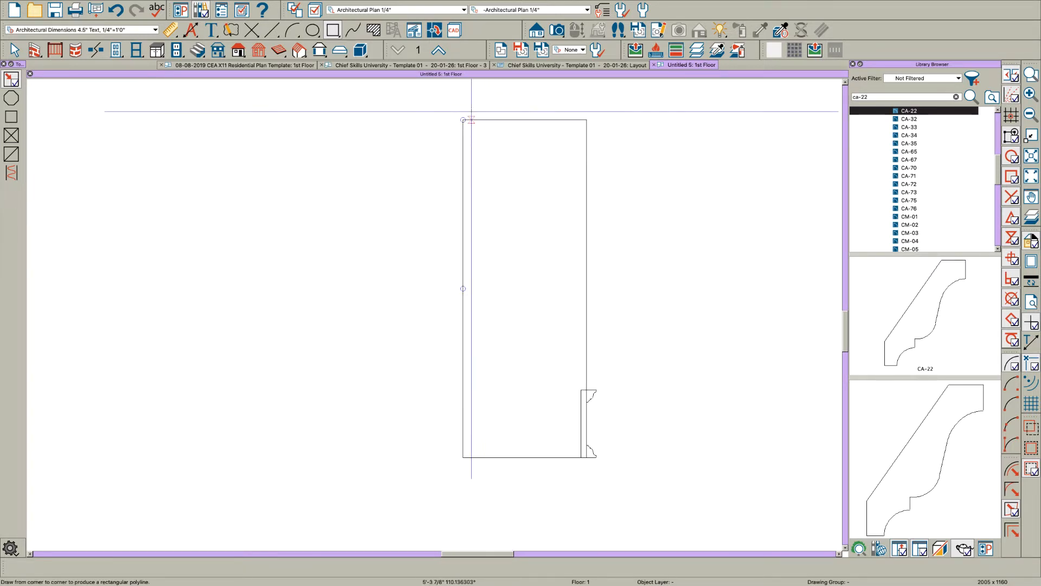
pyautogui.scroll(2, 466, 127)
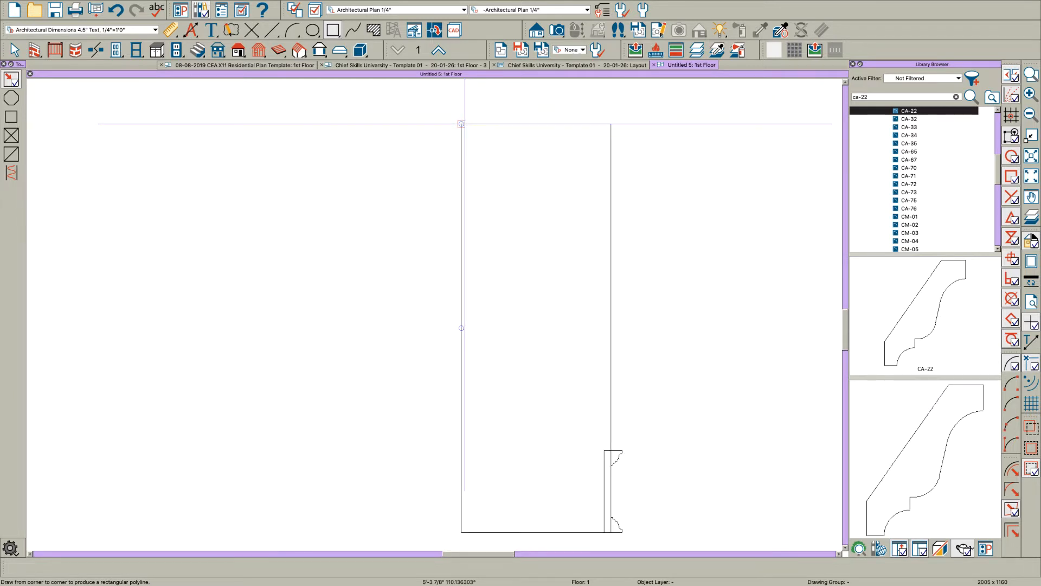
pyautogui.moveTo(461, 123); pyautogui.dragTo(496, 95)
pyautogui.press('Tab')
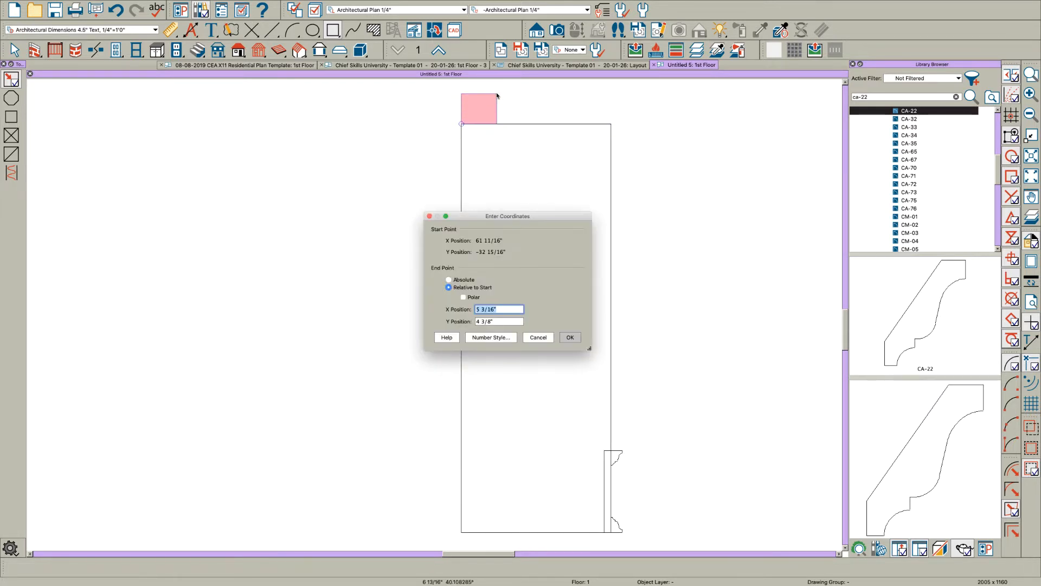
pyautogui.press('Return')
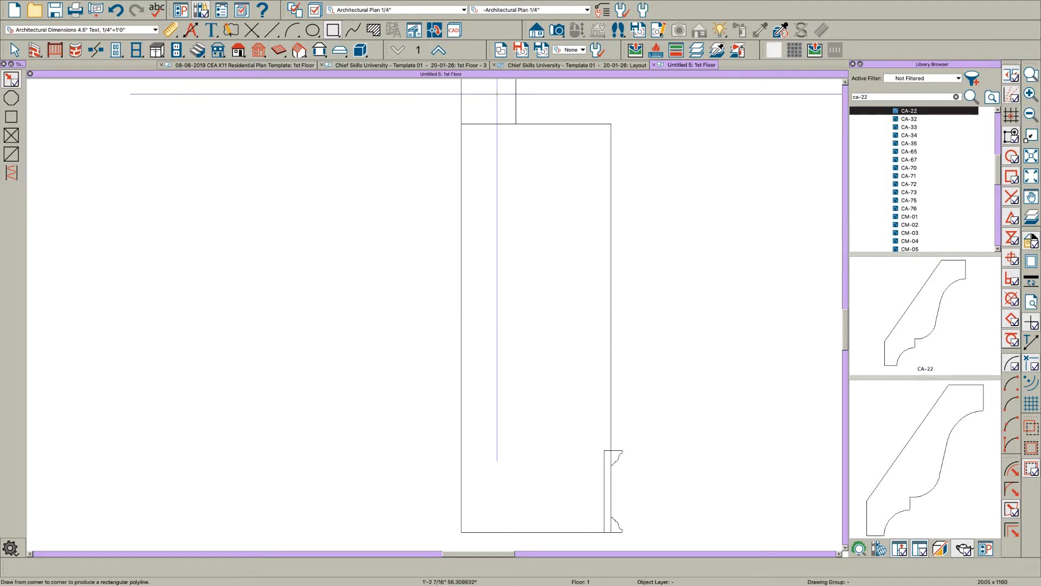
# Step: Draw a rectangle resting on the upper molding's top edge and stretch it to the tall rectangle's top and rear edges
pyautogui.scroll(-1, 507, 194)
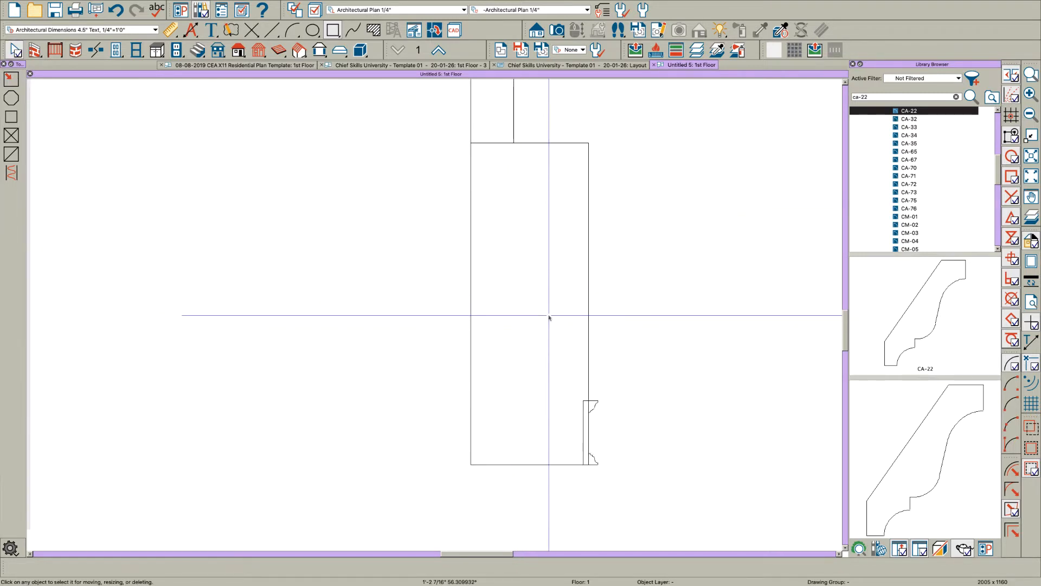
pyautogui.scroll(1, 599, 353)
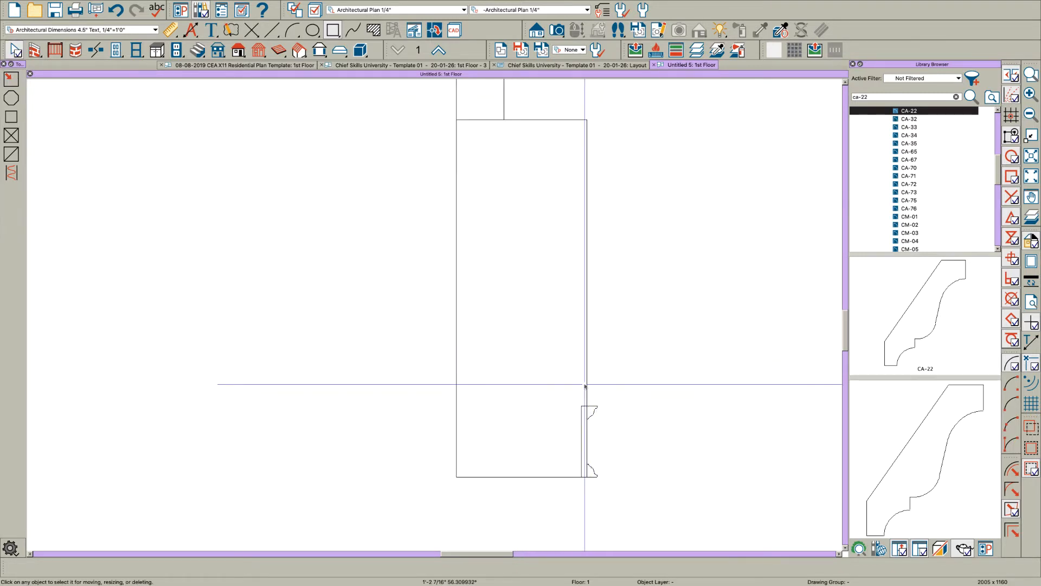
pyautogui.press('space')
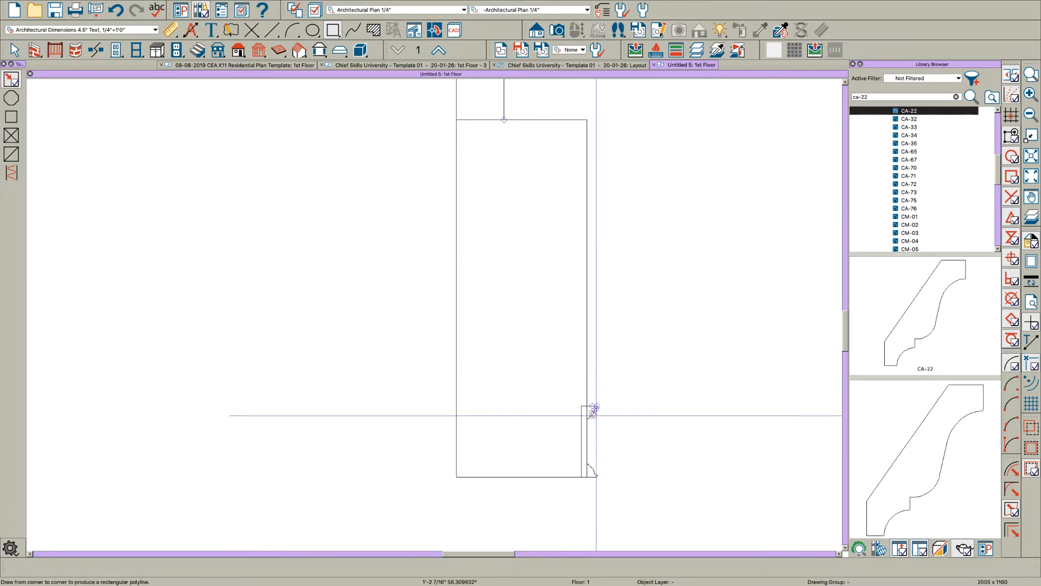
pyautogui.scroll(2, 595, 415)
pyautogui.moveTo(584, 395); pyautogui.dragTo(385, 197)
pyautogui.scroll(-5, 462, 331)
pyautogui.scroll(1, 466, 292)
pyautogui.press('space')
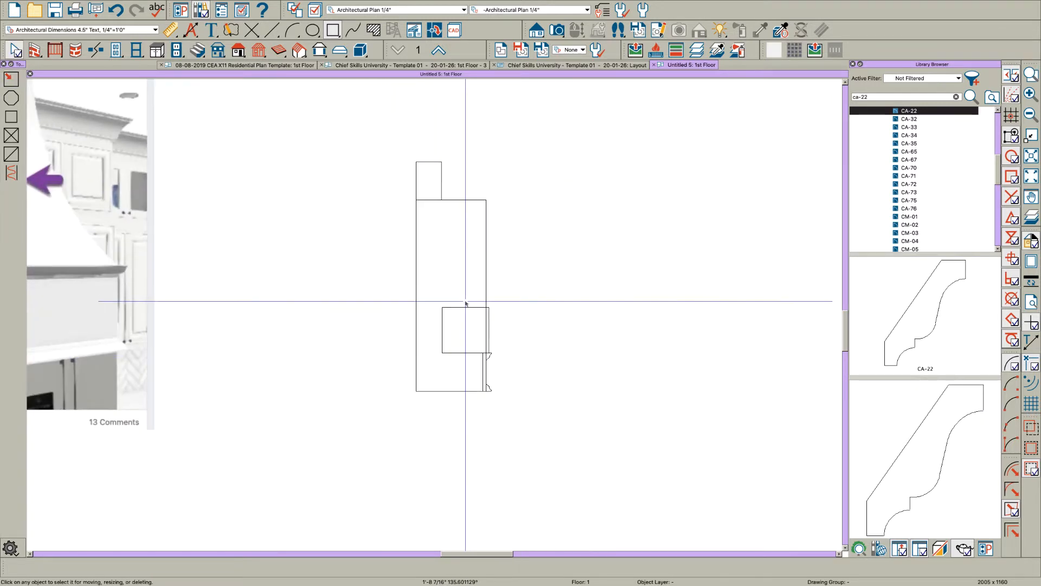
pyautogui.moveTo(465, 308); pyautogui.dragTo(415, 212)
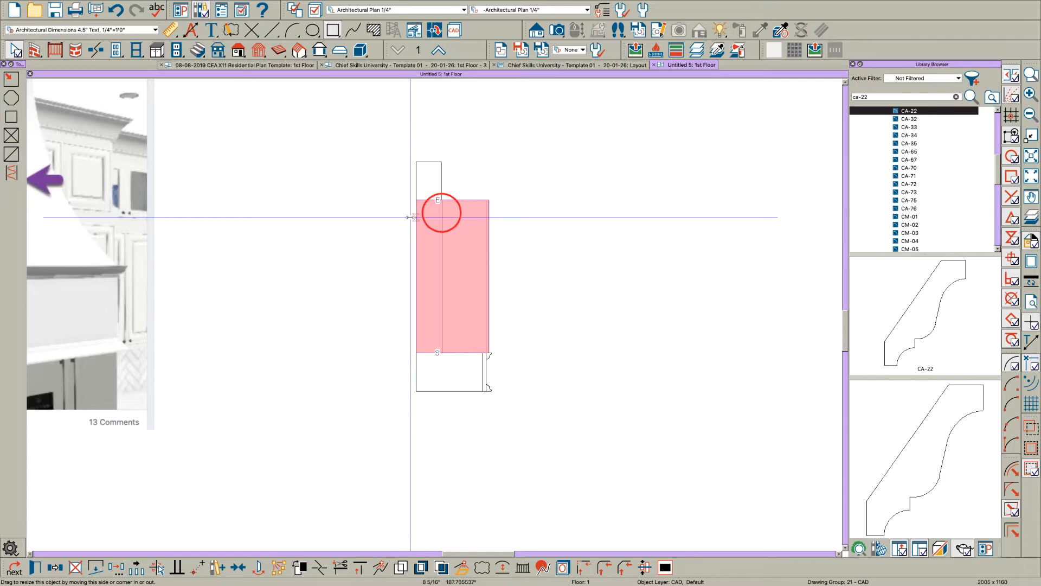
# Step: Move the front polyline's upper outer corner inward to the small top rectangle's lower outer corner, creating a sloped front edge
pyautogui.scroll(3, 449, 193)
pyautogui.moveTo(534, 207); pyautogui.dragTo(435, 206)
pyautogui.scroll(-3, 501, 186)
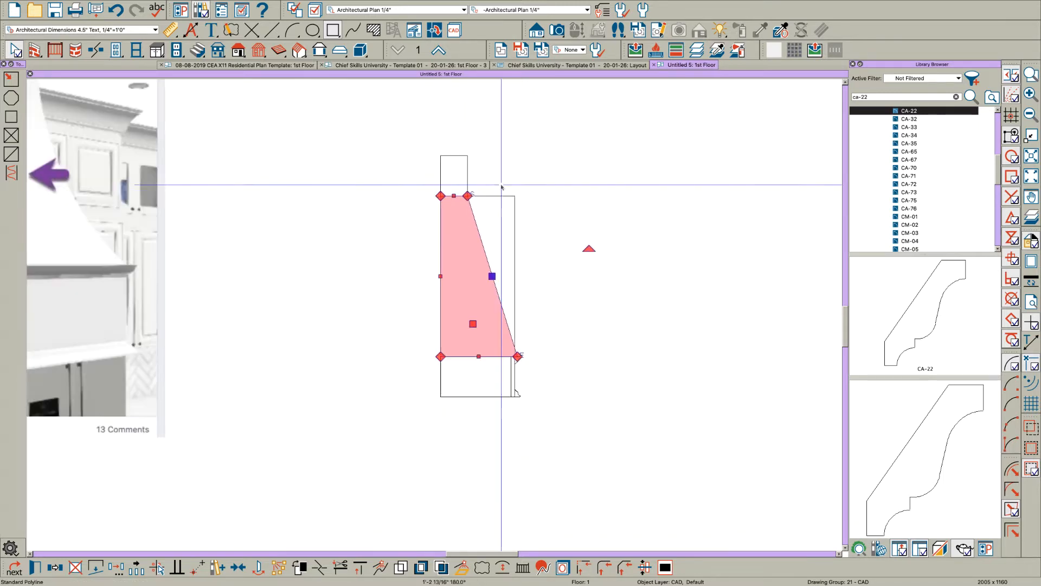
# Step: Change the sloped front edge to an inward-bowing arc and convert the curve to a polyline with 80 sides
pyautogui.click(490, 268)
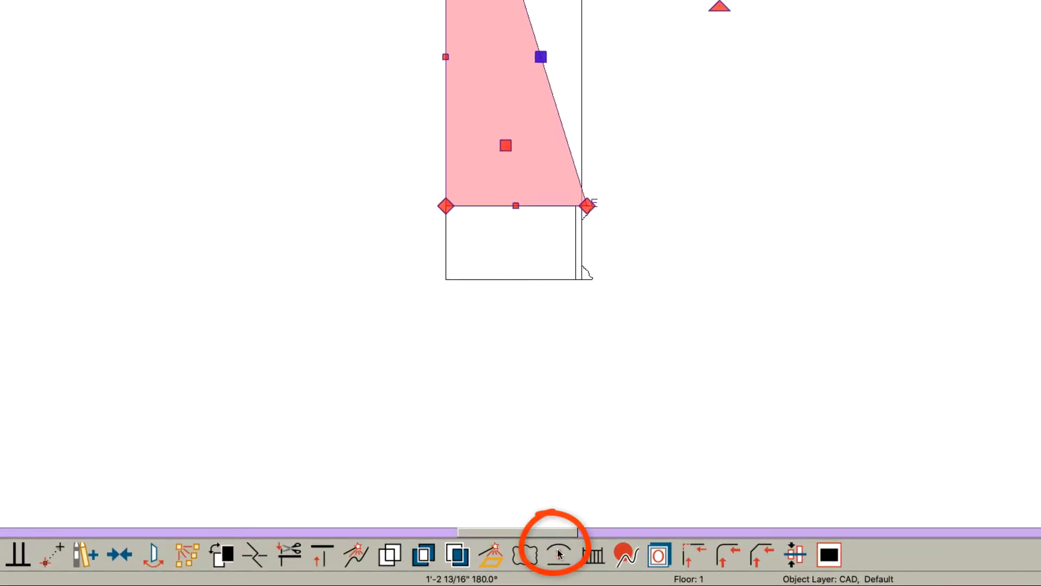
pyautogui.click(559, 553)
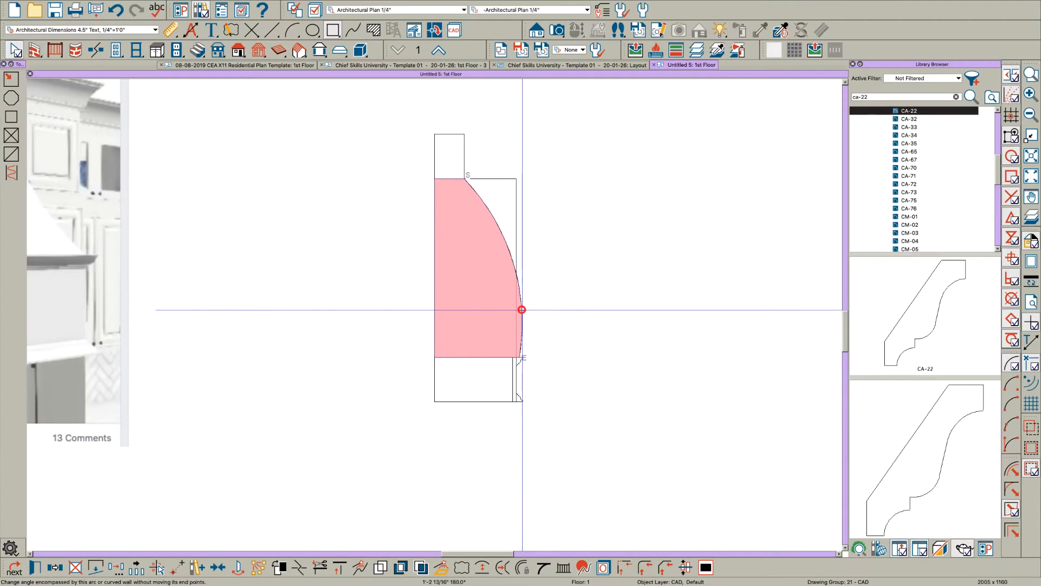
pyautogui.moveTo(589, 128); pyautogui.dragTo(548, 130)
pyautogui.moveTo(496, 312); pyautogui.dragTo(494, 316)
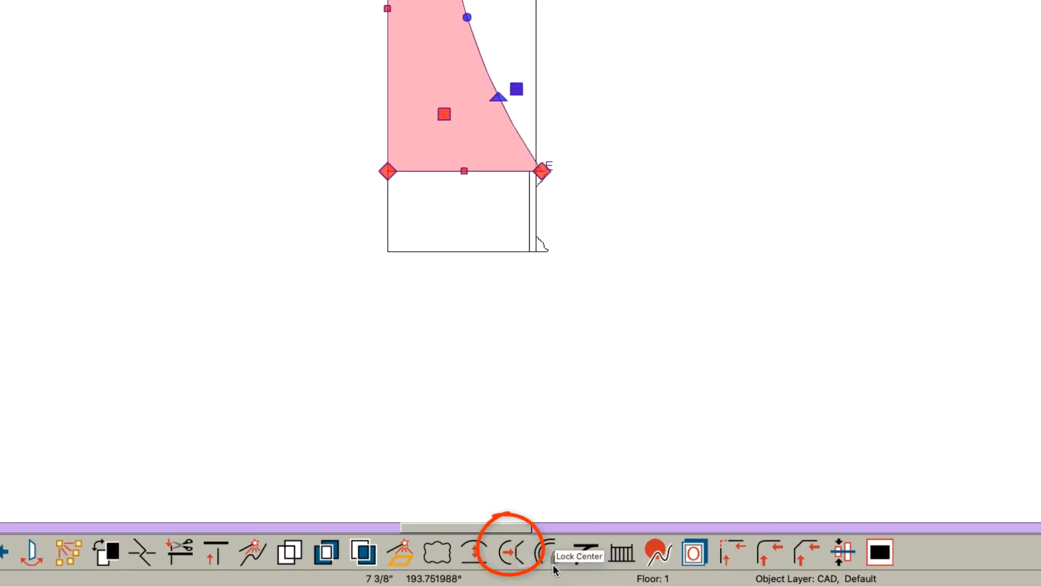
pyautogui.click(517, 553)
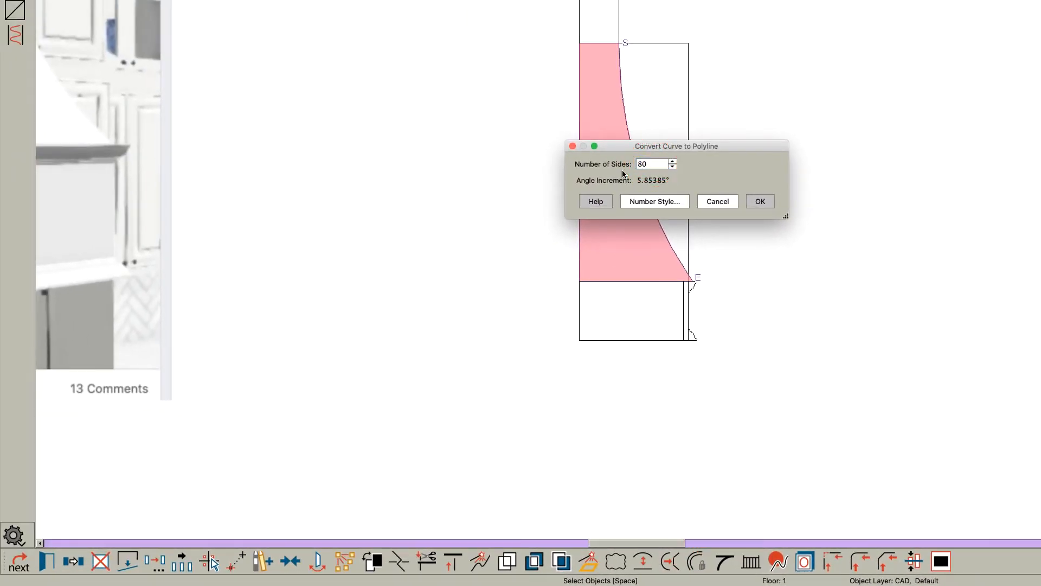
pyautogui.click(760, 201)
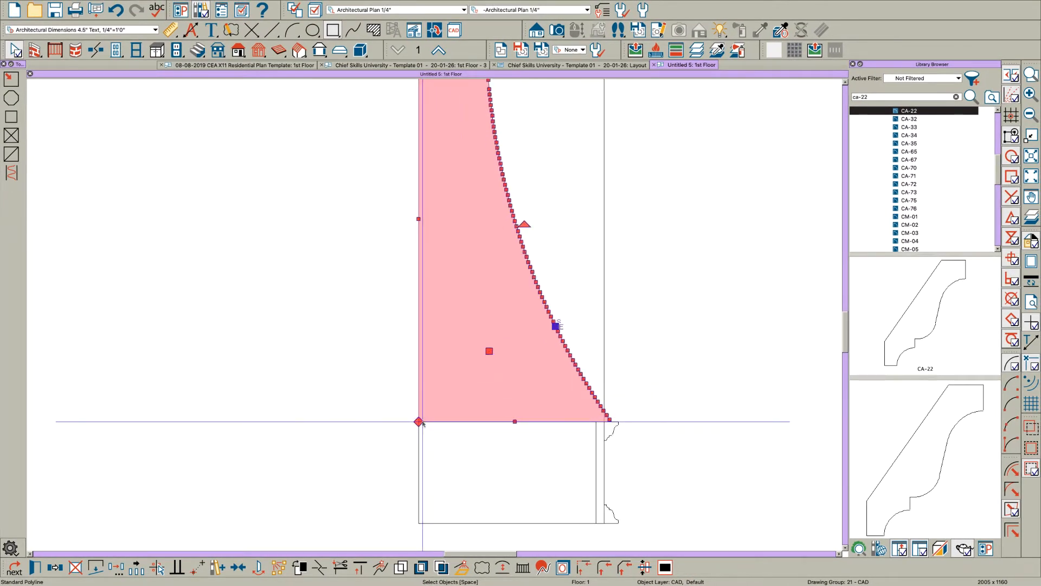
# Step: Move the curved shape's lower rear corner outward along its base to just behind the narrow rectangle
pyautogui.moveTo(418, 421); pyautogui.dragTo(565, 419)
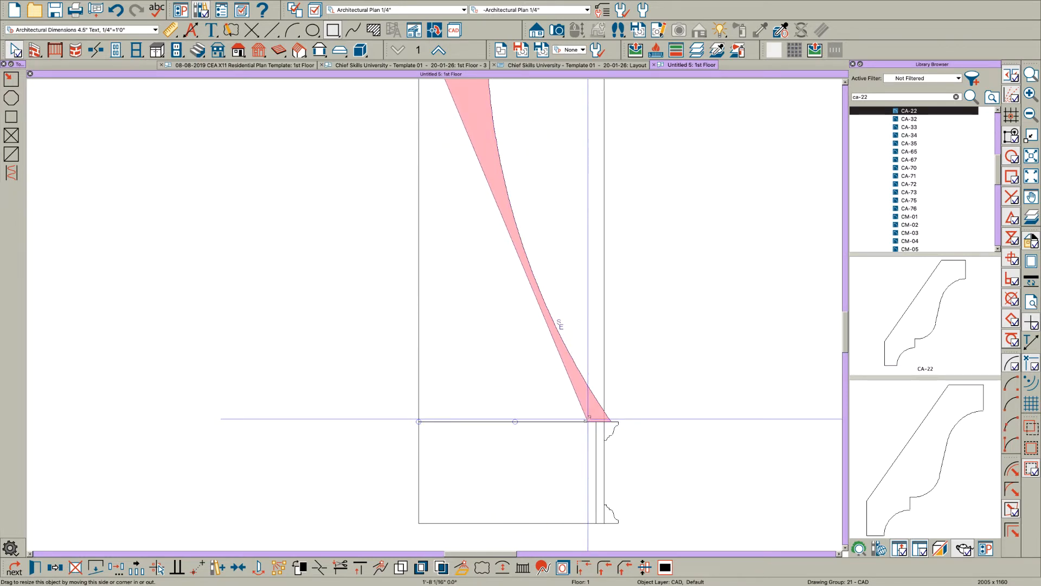
pyautogui.scroll(-3, 588, 419)
pyautogui.scroll(3, 488, 230)
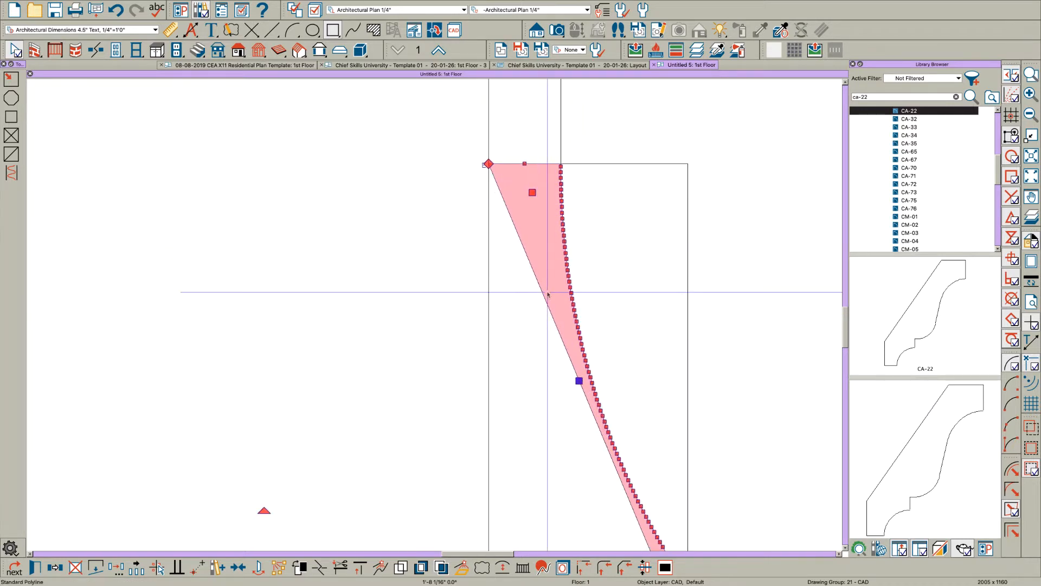
# Step: Add a break to the sloped rear edge and bring the upper rear corner and resulting vertical edge outward, close to the curved face
pyautogui.scroll(1, 548, 295)
pyautogui.press('3')
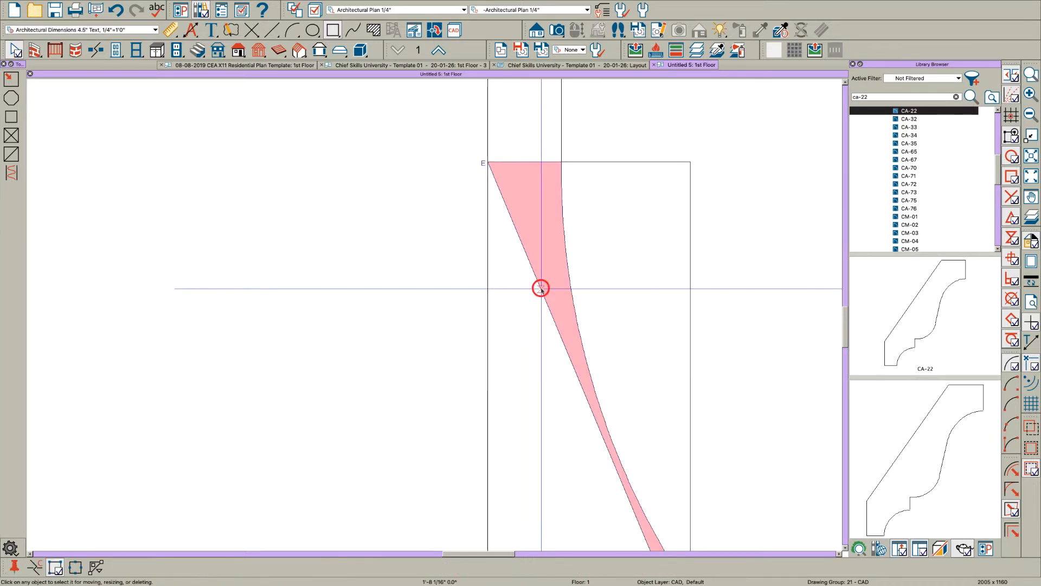
pyautogui.click(541, 288)
pyautogui.moveTo(489, 161); pyautogui.dragTo(541, 161)
pyautogui.click(540, 203)
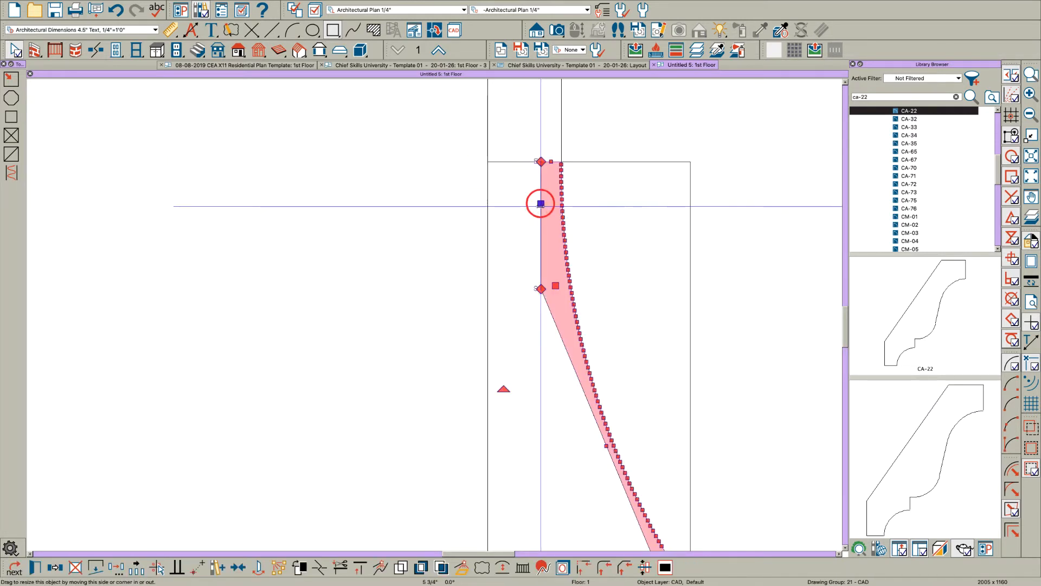
pyautogui.moveTo(543, 205); pyautogui.dragTo(554, 210)
pyautogui.scroll(1, 556, 326)
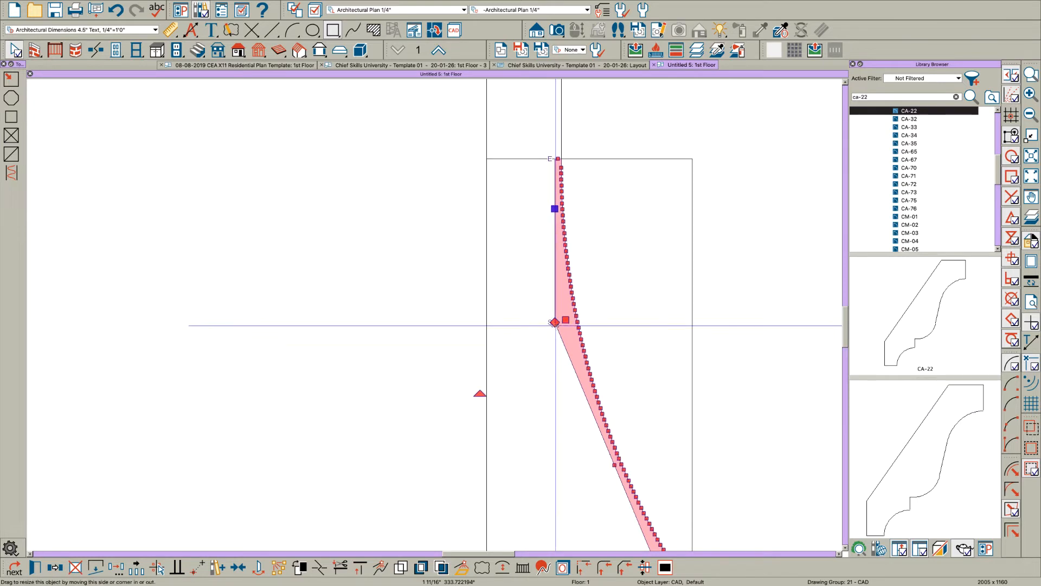
pyautogui.press('Escape')
# Step: Delete the small top rectangle and the tall construction rectangle behind the curved profile
pyautogui.scroll(-3, 554, 322)
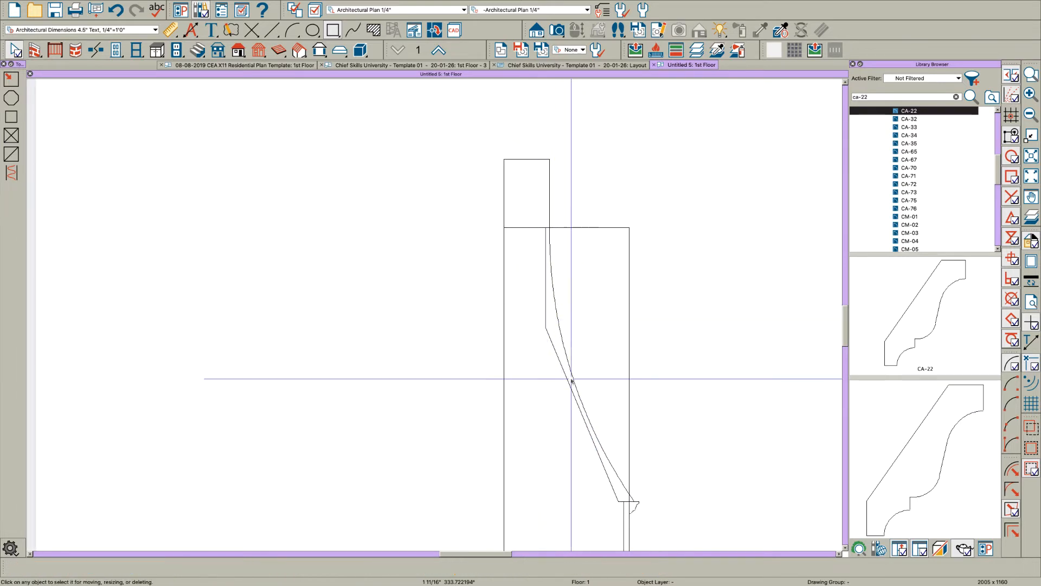
pyautogui.scroll(3, 549, 207)
pyautogui.click(555, 207)
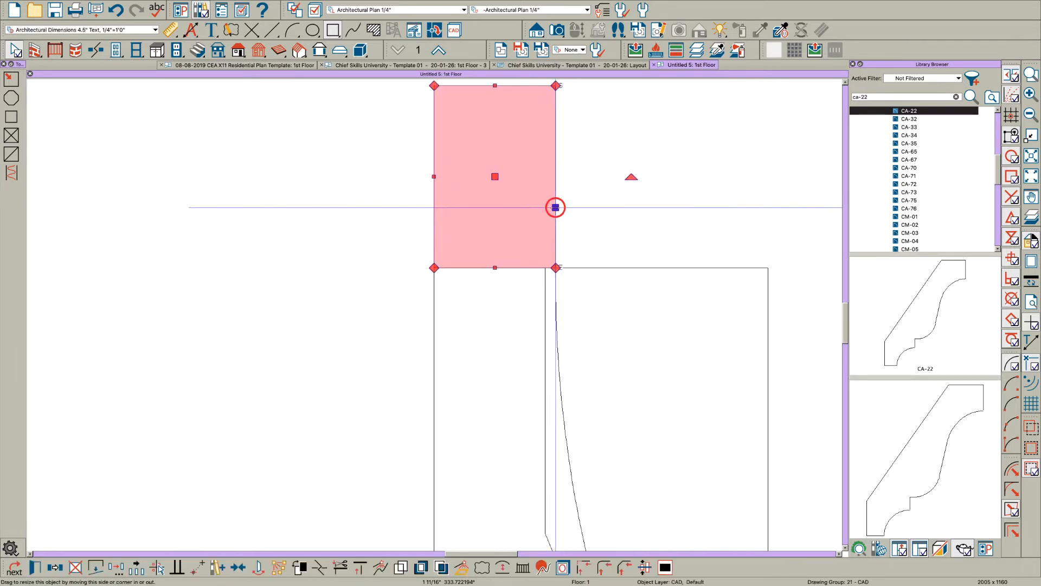
pyautogui.press('Delete')
pyautogui.click(606, 269)
pyautogui.press('Delete')
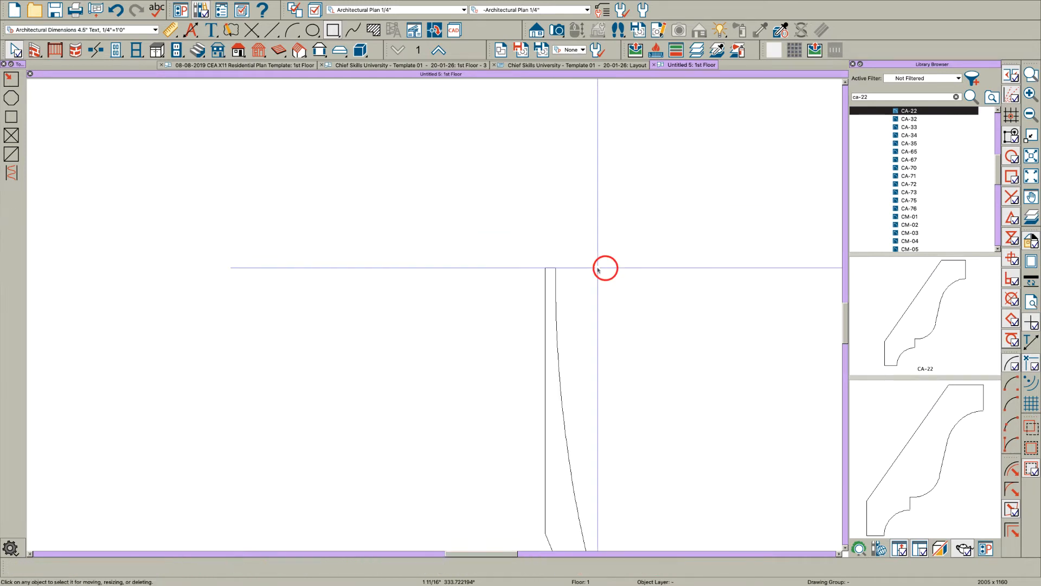
# Step: Draw a rectangle 2 inches wide and 1 inch high on top of the curved profile, starting at its upper rear corner
pyautogui.scroll(2, 560, 254)
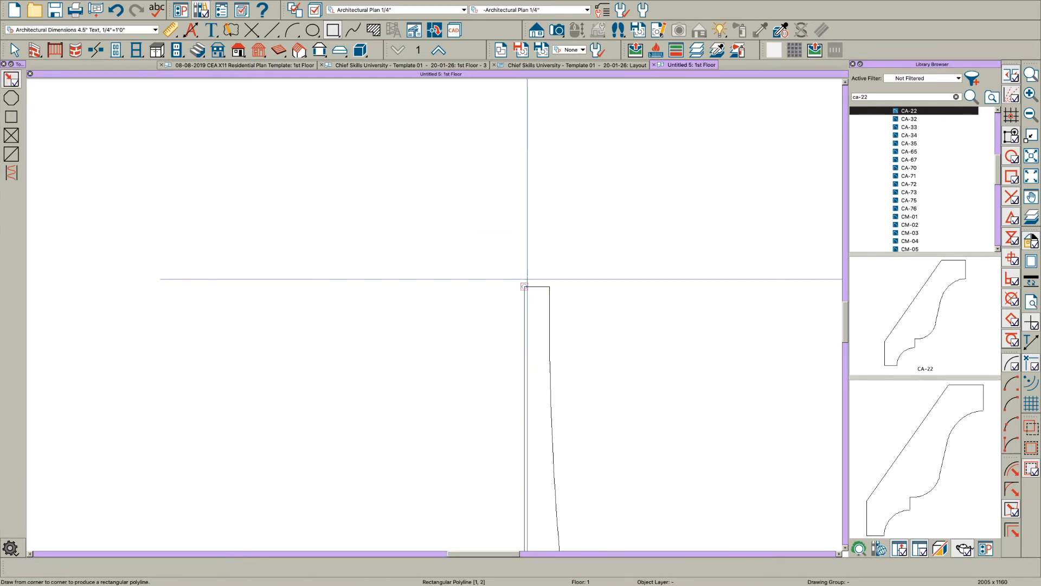
pyautogui.moveTo(525, 287); pyautogui.dragTo(603, 249)
pyautogui.press('Tab')
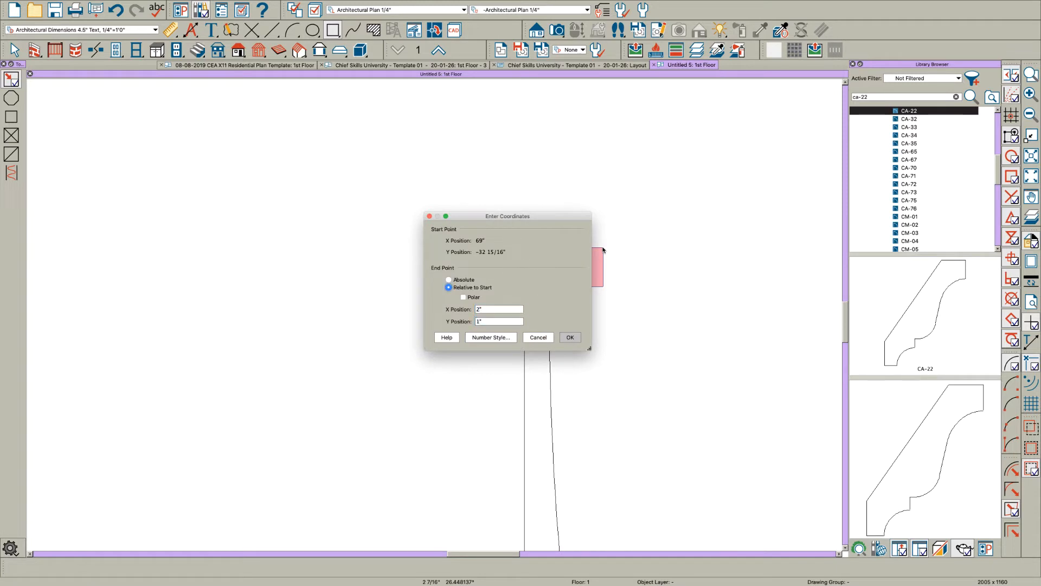
pyautogui.press('Return')
pyautogui.press('space')
# Step: Change the small top rectangle's outer end to an arc and make it tangent so the end is fully rounded
pyautogui.click(594, 273)
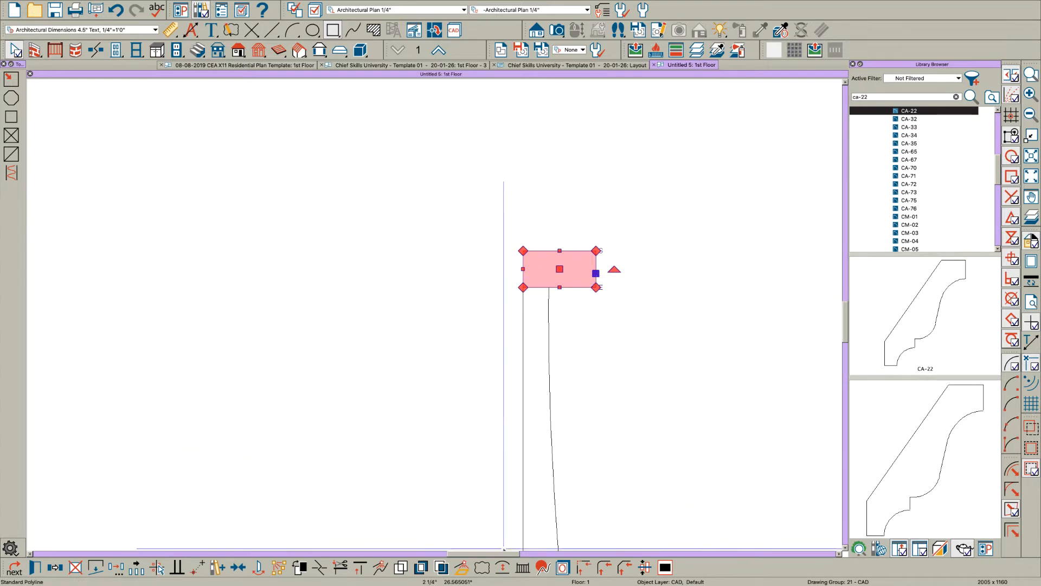
pyautogui.click(504, 564)
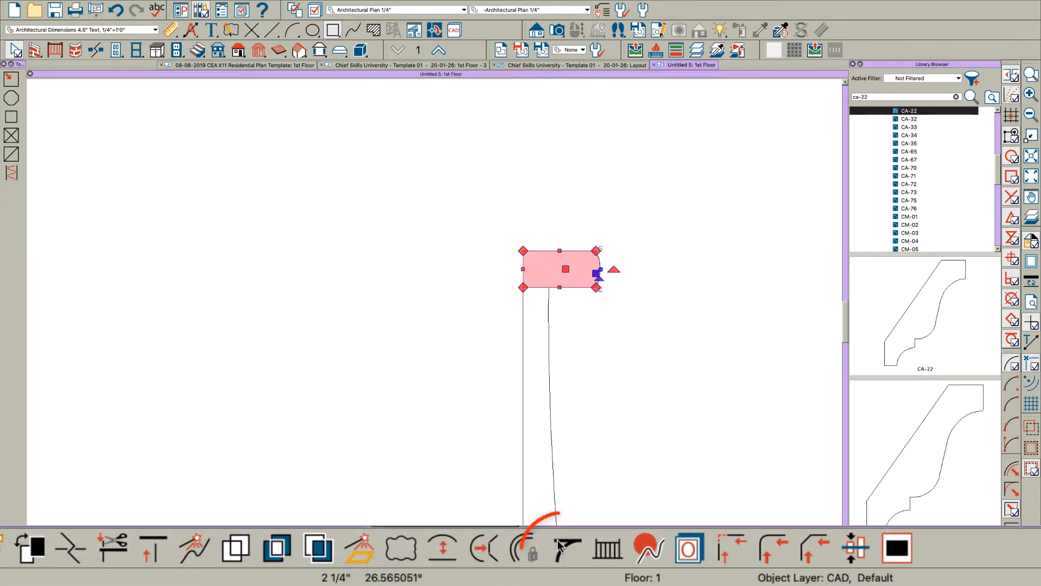
pyautogui.click(542, 567)
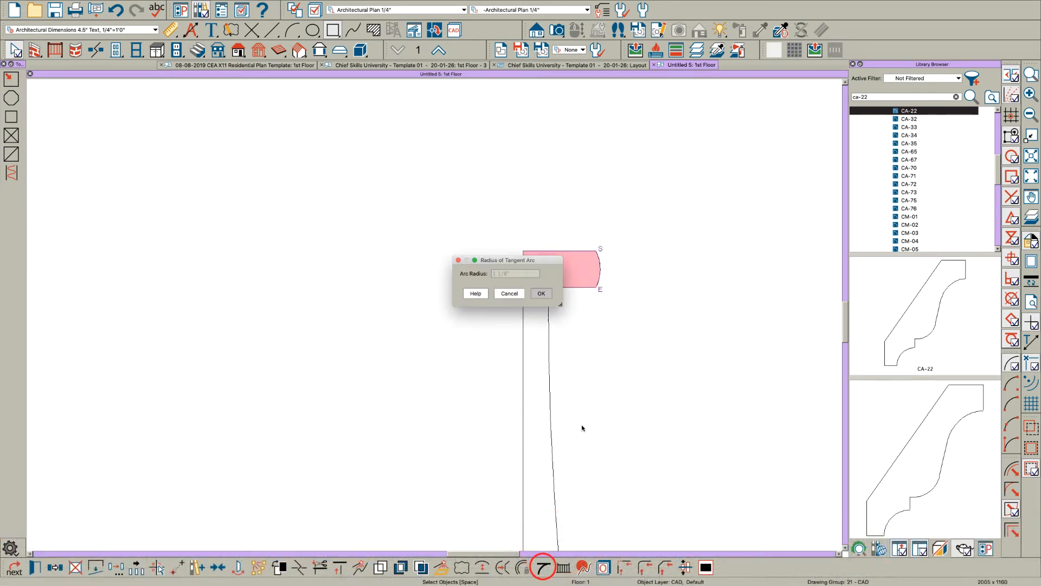
pyautogui.click(541, 293)
# Step: Shorten the rounded top trim by moving its outer end inward so it projects only slightly beyond the curved face
pyautogui.scroll(5, 577, 273)
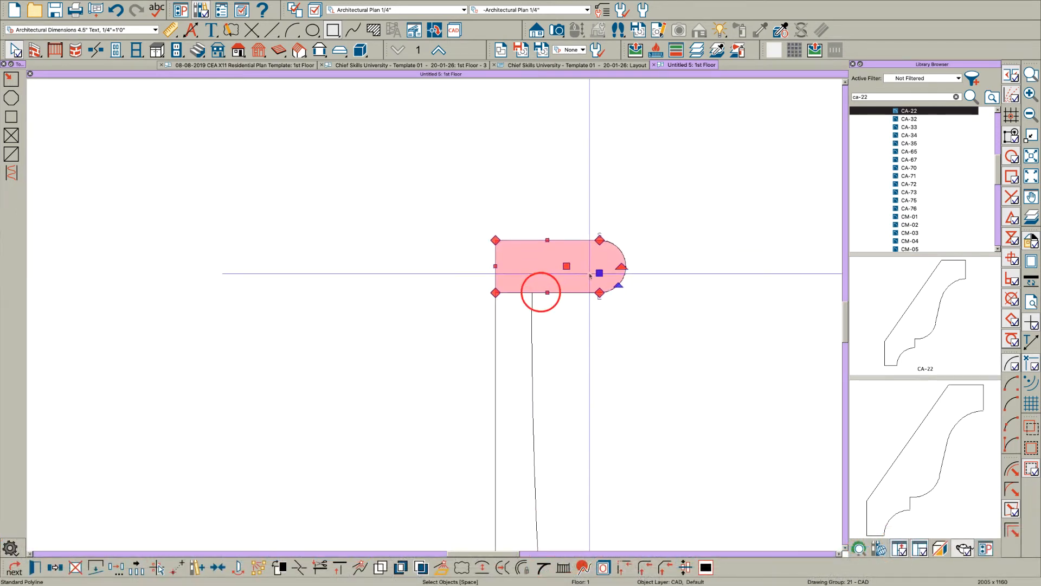
pyautogui.moveTo(604, 273); pyautogui.dragTo(479, 285)
pyautogui.press('Escape')
pyautogui.scroll(-5, 425, 283)
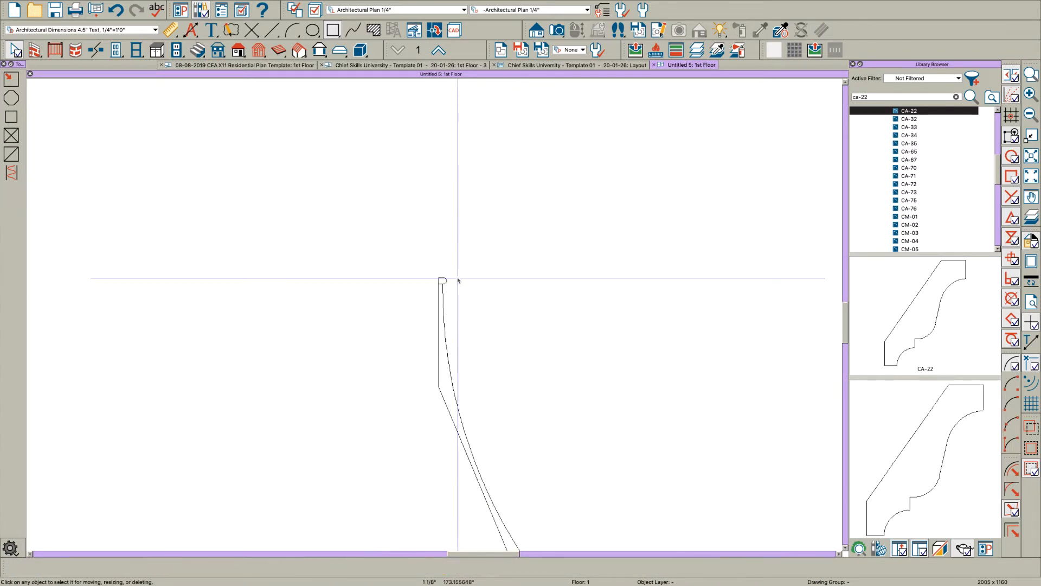
# Step: Add all the hood profile shapes to the library as one stacked molding and rename it Kitchen Hood B - with Moldings
pyautogui.moveTo(543, 491); pyautogui.dragTo(442, 275)
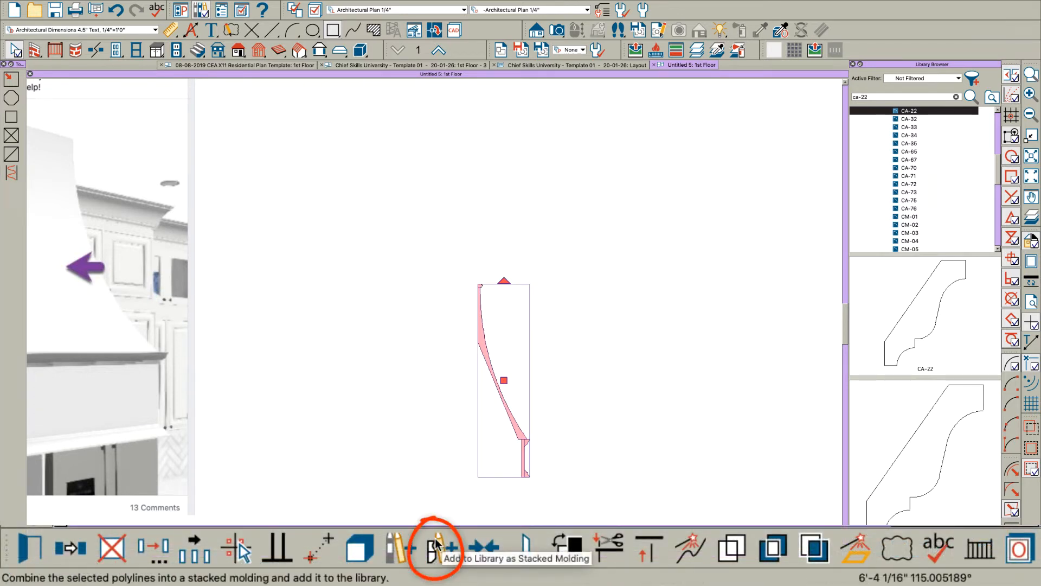
pyautogui.click(435, 544)
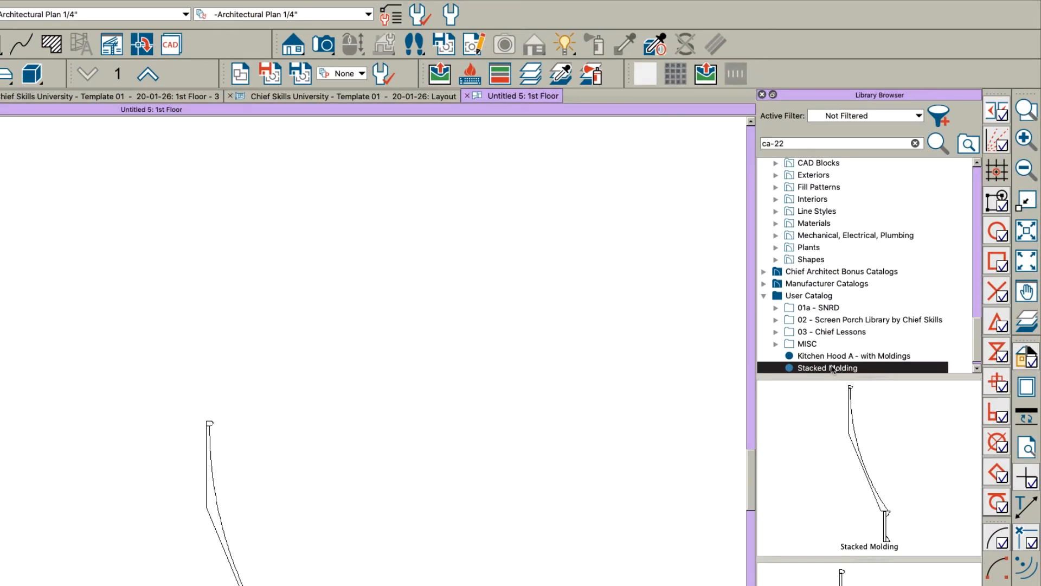
pyautogui.click(833, 368)
pyautogui.write('Kitchen Hood B - with')
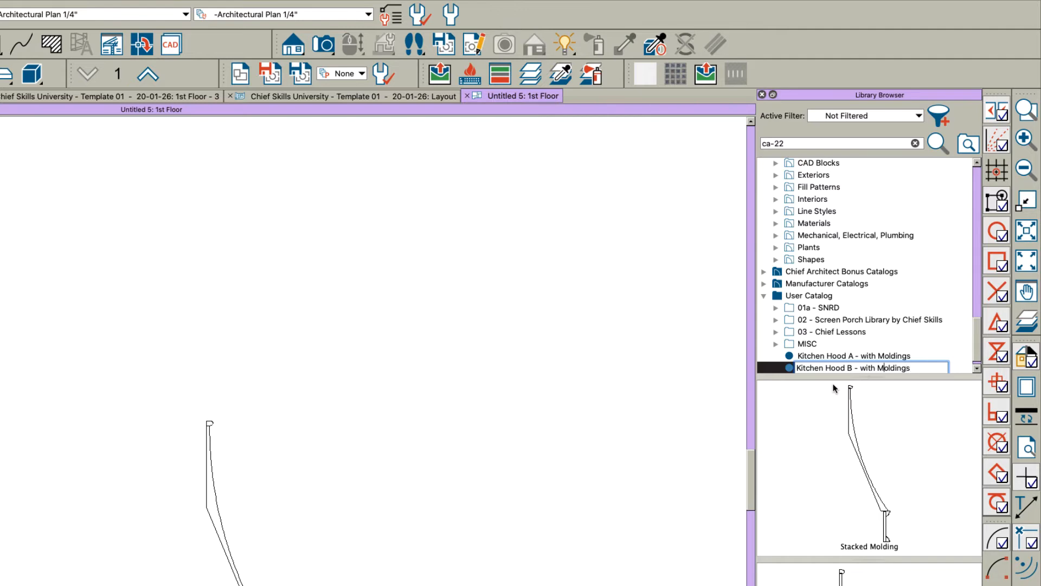
pyautogui.press('Return')
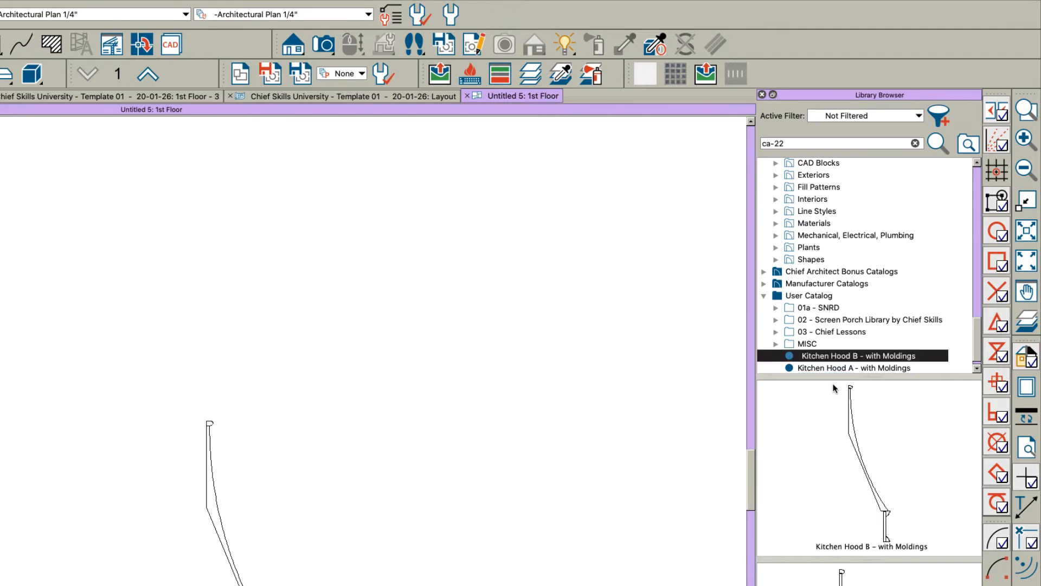
pyautogui.press('Escape')
# Step: Draw an open three-sided molding line beside the hood profile, with a long side and two returns about 12 inches long
pyautogui.scroll(-3, 106, 490)
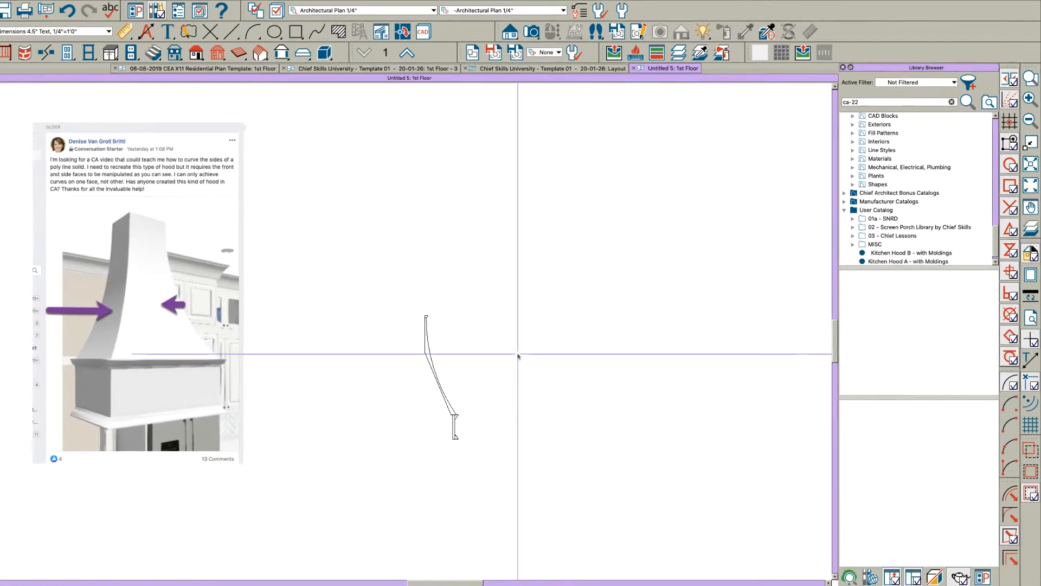
pyautogui.scroll(2, 318, 496)
pyautogui.moveTo(339, 482); pyautogui.dragTo(296, 490, button='middle')
pyautogui.moveTo(537, 331); pyautogui.dragTo(476, 327, button='middle')
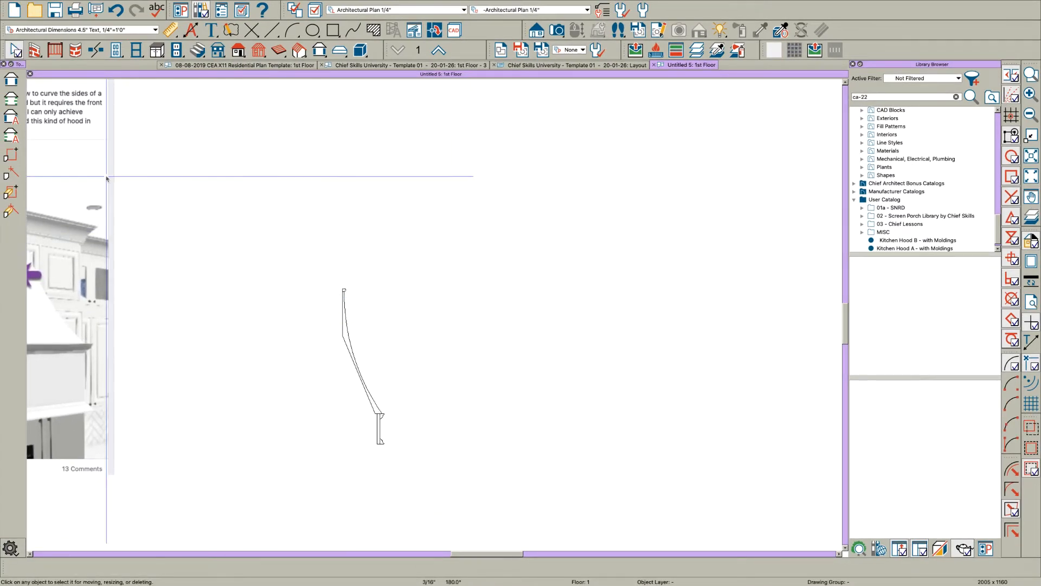
pyautogui.click(318, 51)
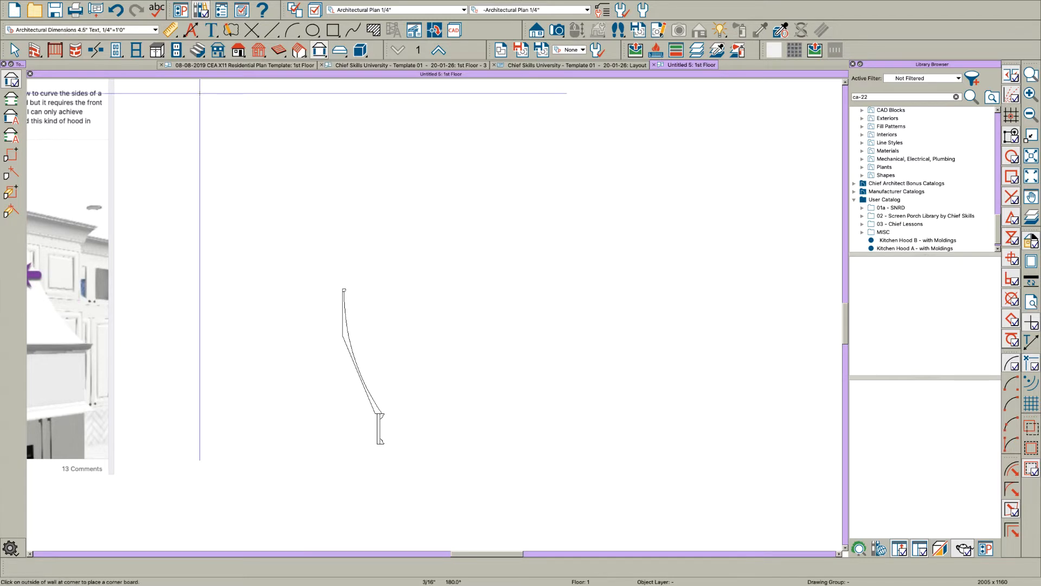
pyautogui.click(11, 175)
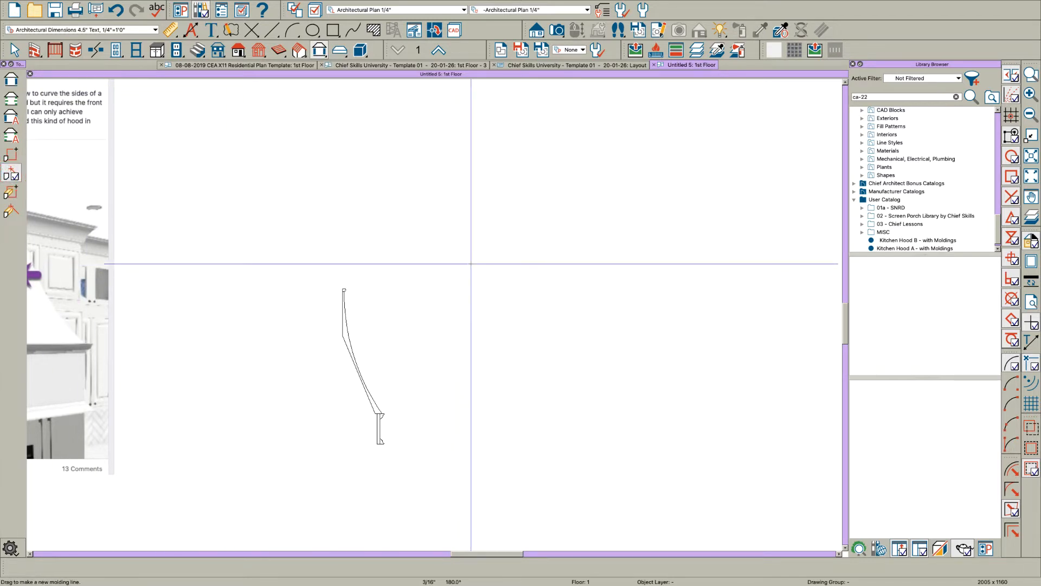
pyautogui.moveTo(471, 264)
pyautogui.mouseDown()
pyautogui.moveTo(512, 263)
pyautogui.moveTo(502, 263)
pyautogui.moveTo(503, 387)
pyautogui.moveTo(472, 386)
pyautogui.moveTo(471, 263)
pyautogui.moveTo(473, 388)
pyautogui.mouseUp()
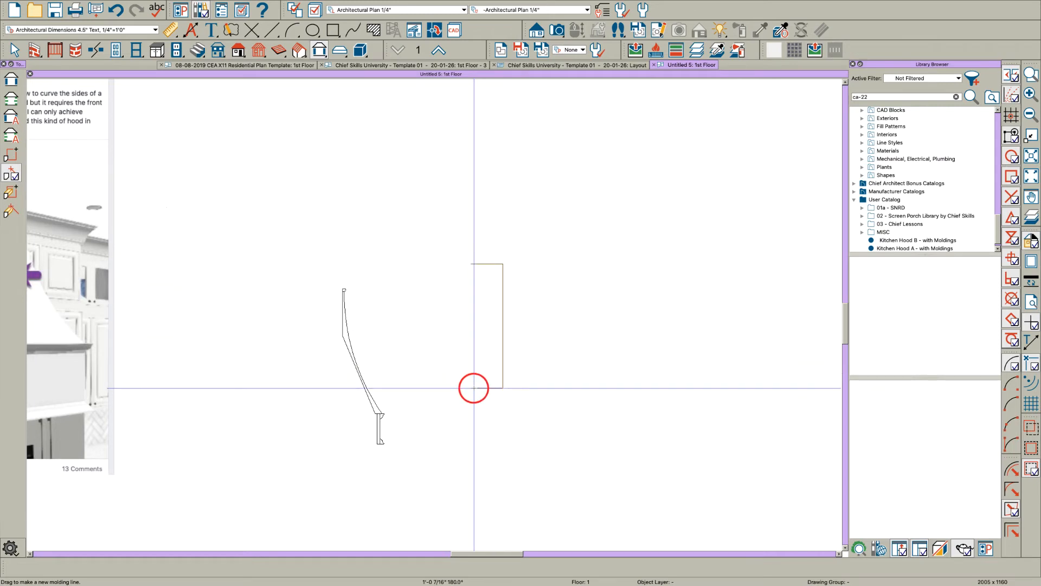
pyautogui.press('space')
# Step: Assign the Kitchen Hood B - with Moldings profile from the user catalog to the three-sided molding line
pyautogui.doubleClick(490, 388)
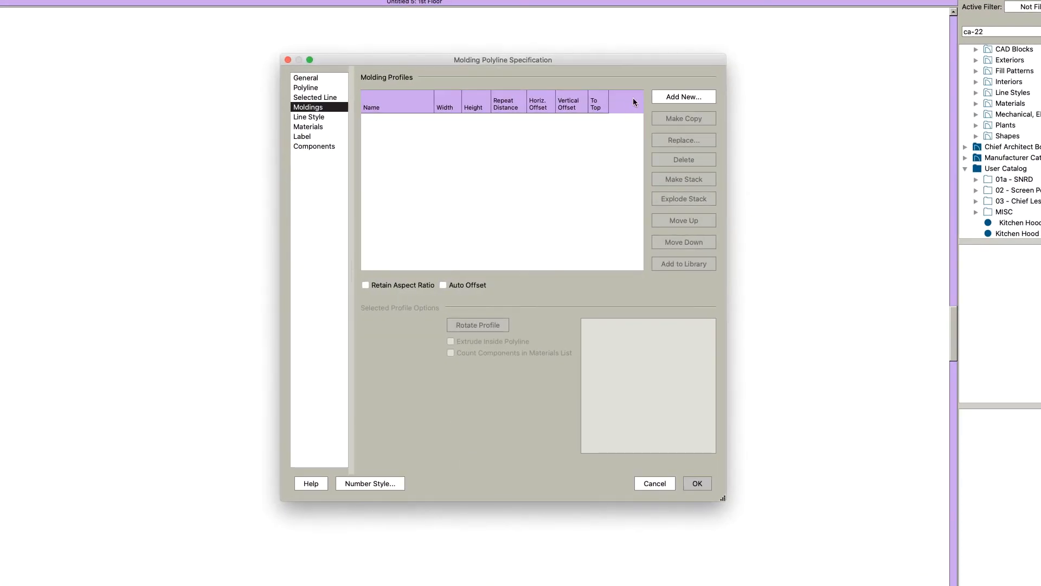
pyautogui.click(661, 97)
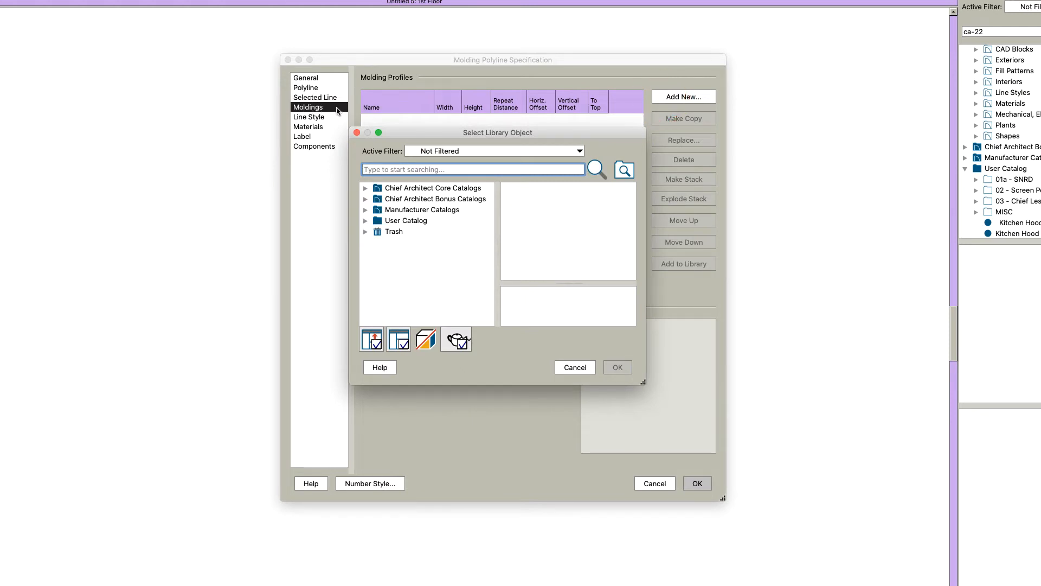
pyautogui.click(365, 220)
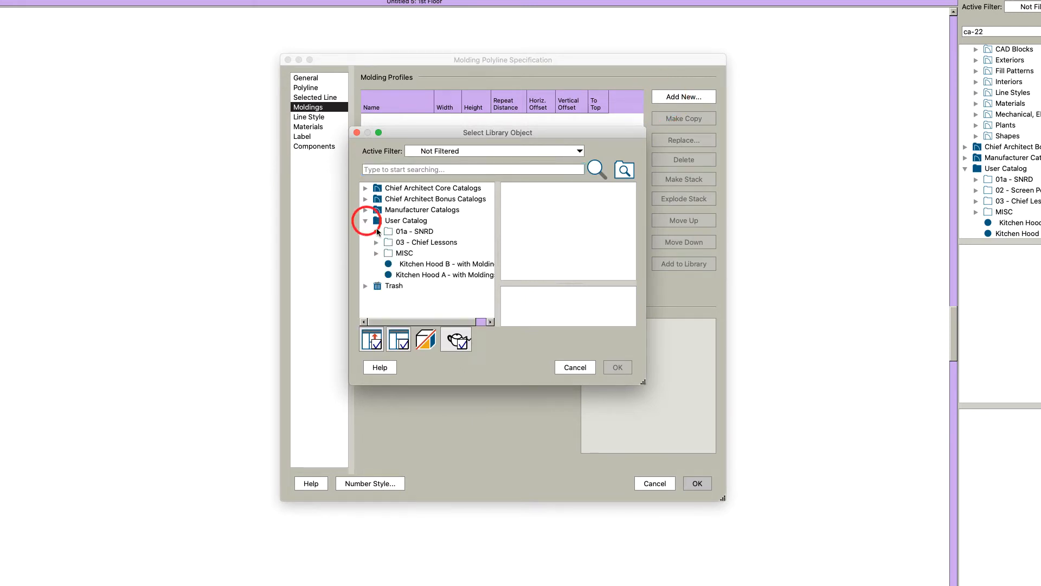
pyautogui.click(421, 263)
pyautogui.click(617, 367)
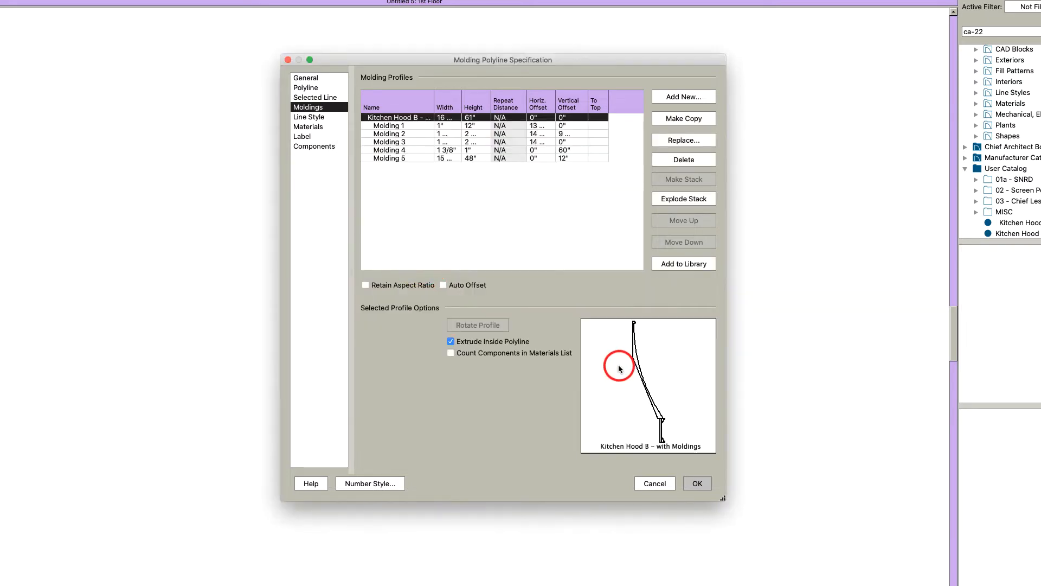
# Step: Turn off extruding inside the polyline for the hood molding, apply the settings and deselect the line
pyautogui.click(462, 343)
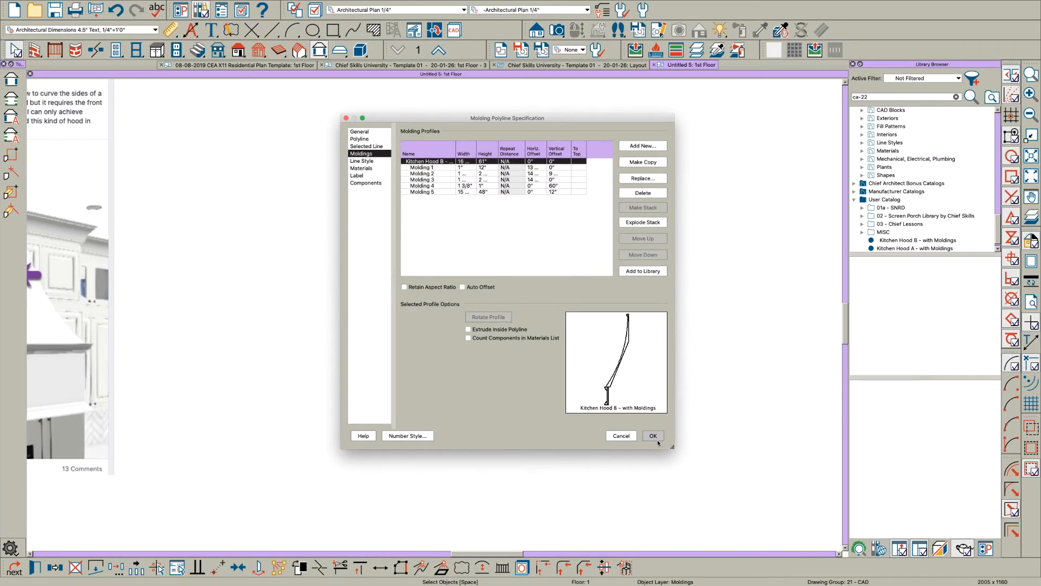
pyautogui.click(653, 435)
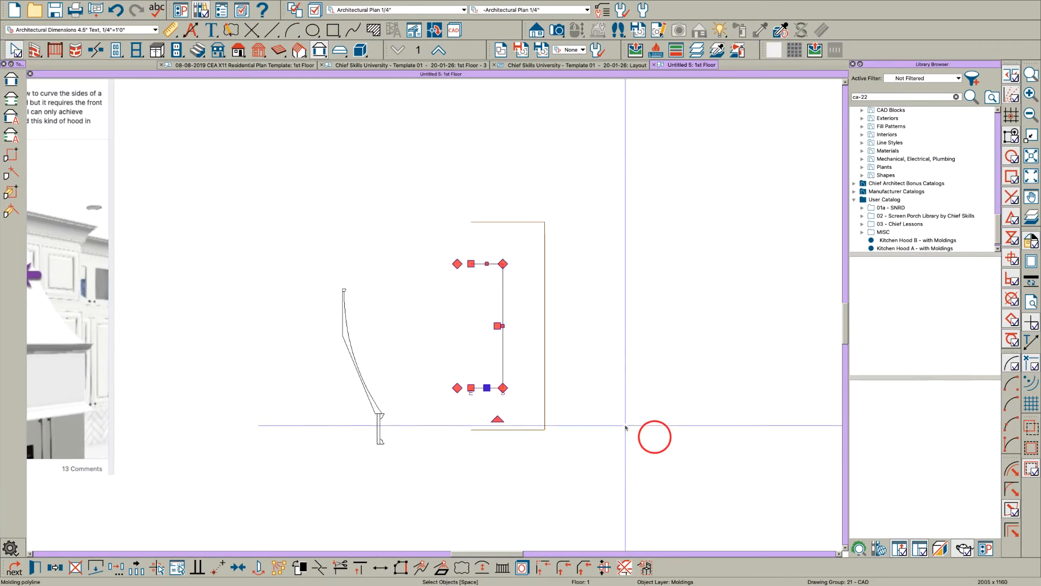
pyautogui.press('Escape')
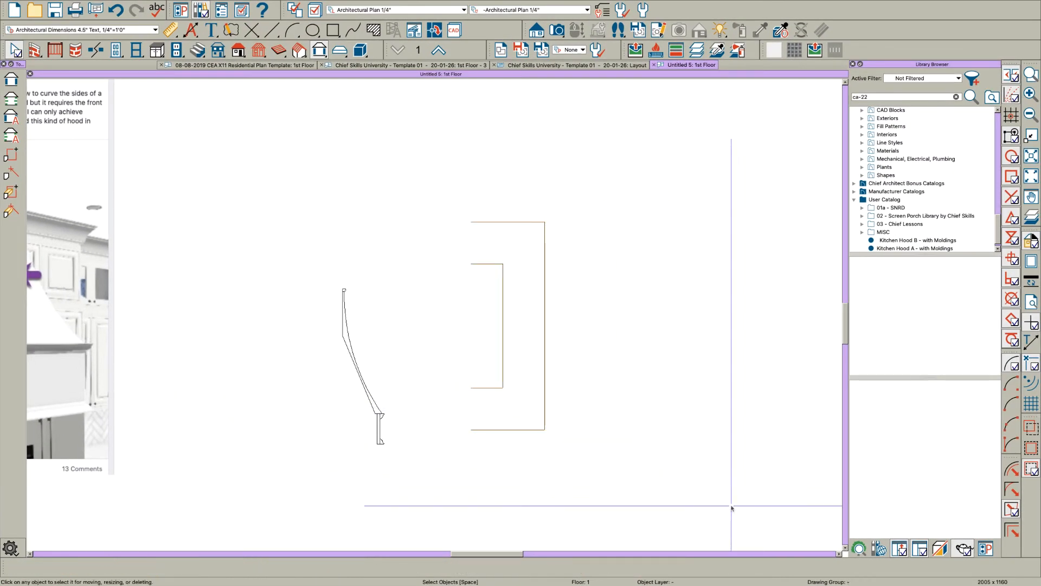
# Step: Create a full 3D camera view aimed at the hood molding from the front corner
pyautogui.hotkey('shift', 'F5')
pyautogui.moveTo(786, 523); pyautogui.dragTo(644, 430)
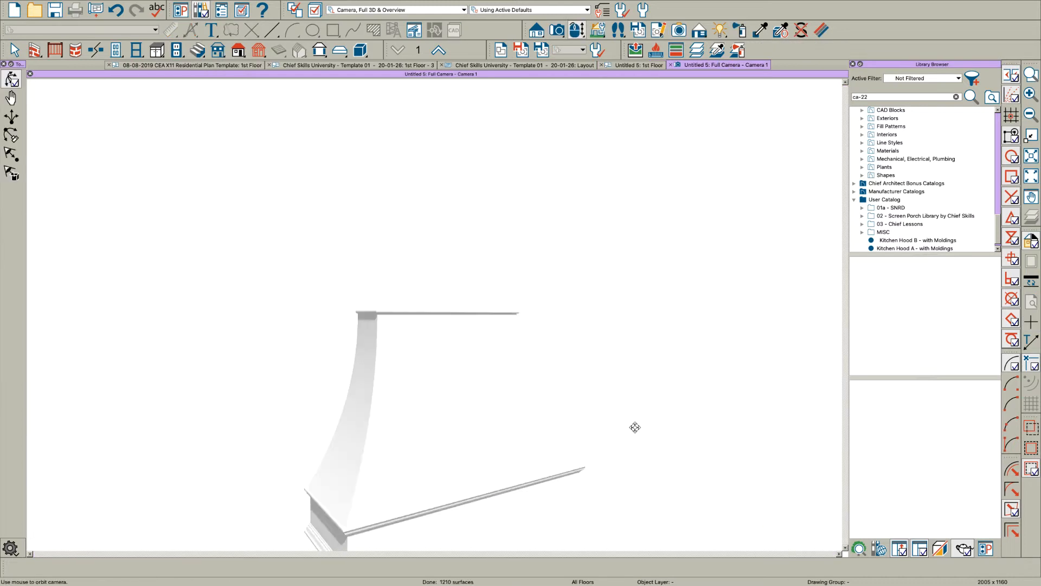
pyautogui.scroll(-3, 570, 392)
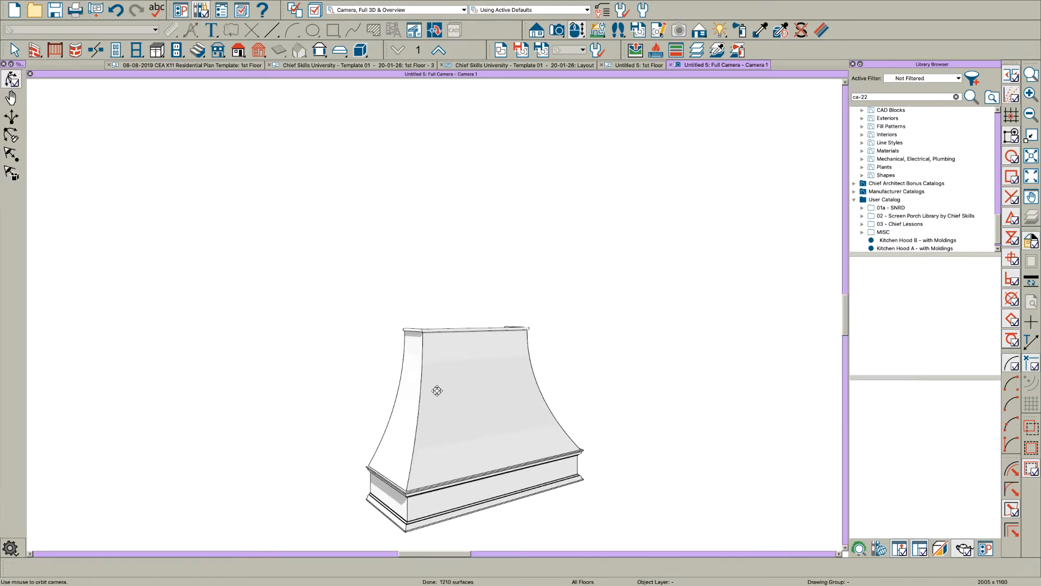
# Step: Examine the hood's curved front and side faces, mitred corners and trim bands from several angles
pyautogui.moveTo(437, 390); pyautogui.dragTo(413, 434)
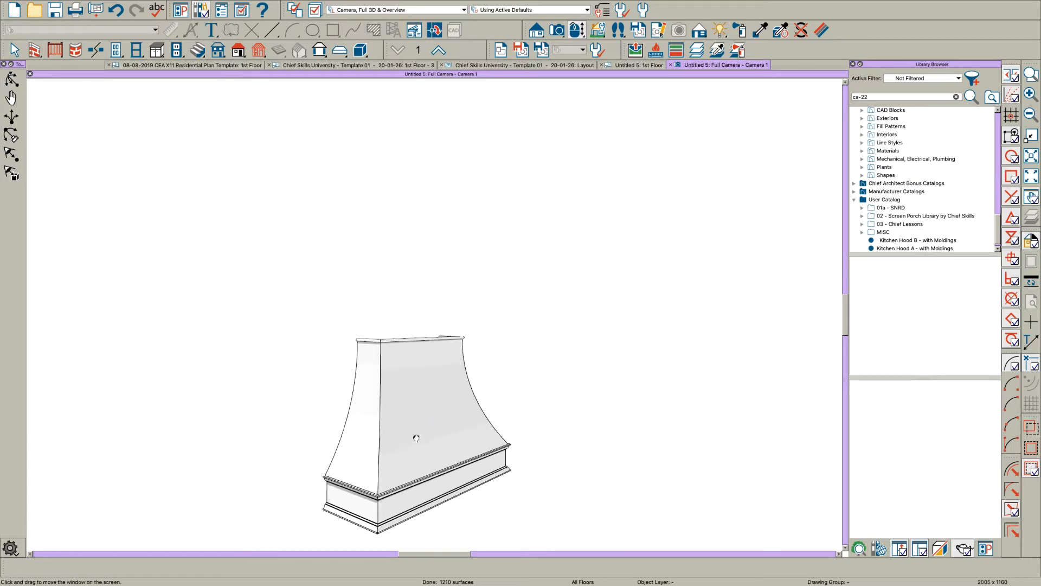
pyautogui.moveTo(417, 437); pyautogui.dragTo(490, 416, button='middle')
pyautogui.scroll(4, 439, 431)
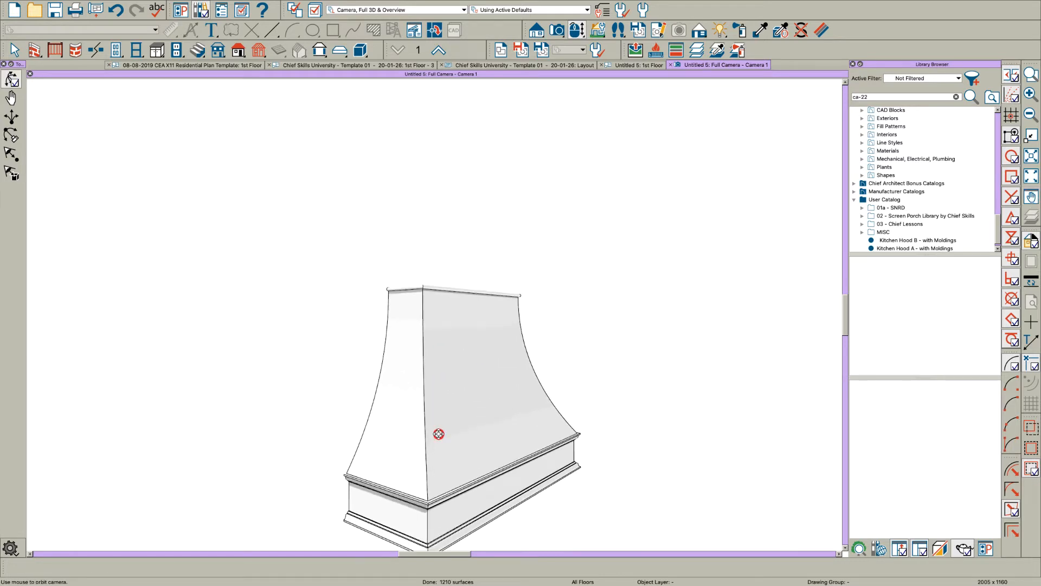
pyautogui.moveTo(438, 434); pyautogui.dragTo(478, 438)
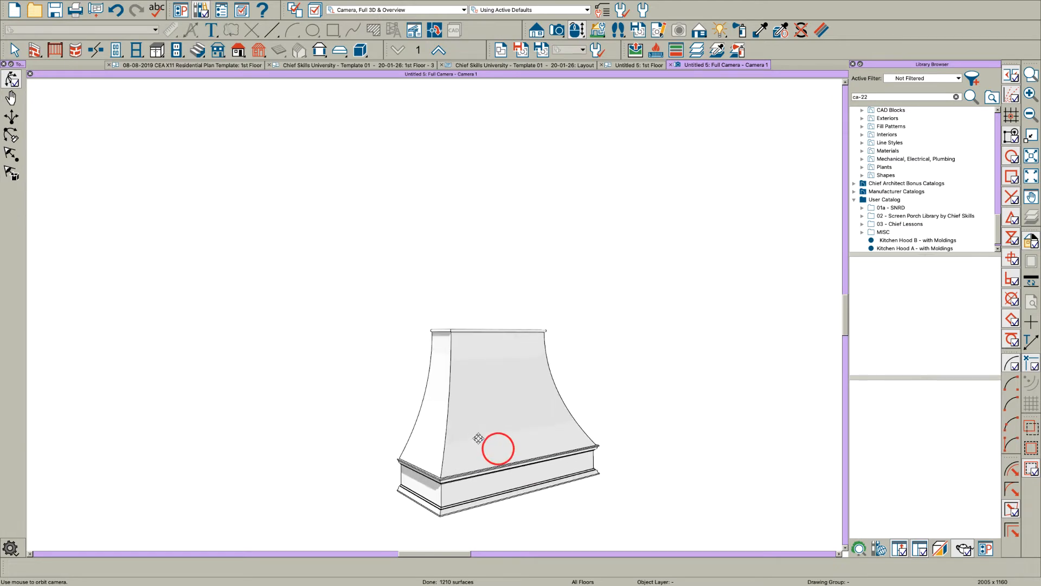
pyautogui.press('space')
pyautogui.scroll(3, 479, 438)
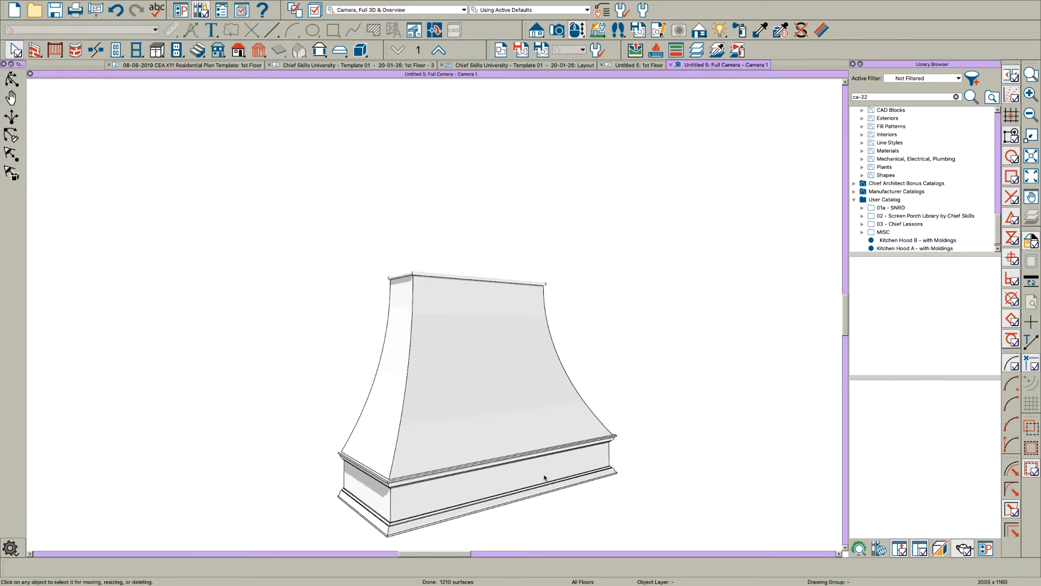
pyautogui.moveTo(512, 465); pyautogui.dragTo(492, 461, button='middle')
pyautogui.scroll(-1, 492, 461)
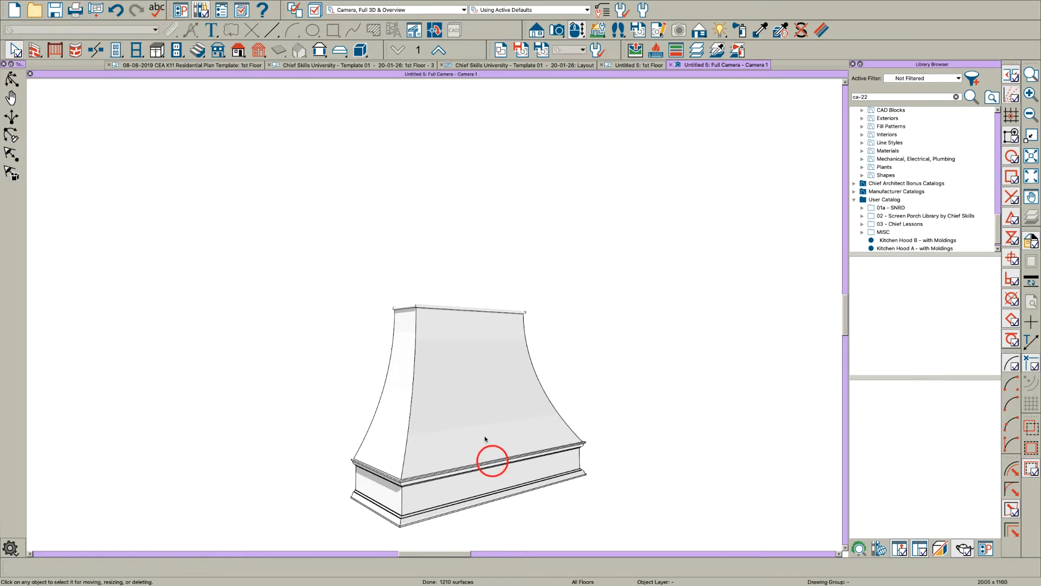
# Step: Convert the hood molding to a Millwork symbol in the library with advanced options, and name it Kitchen Hood from Moldings
pyautogui.click(461, 411)
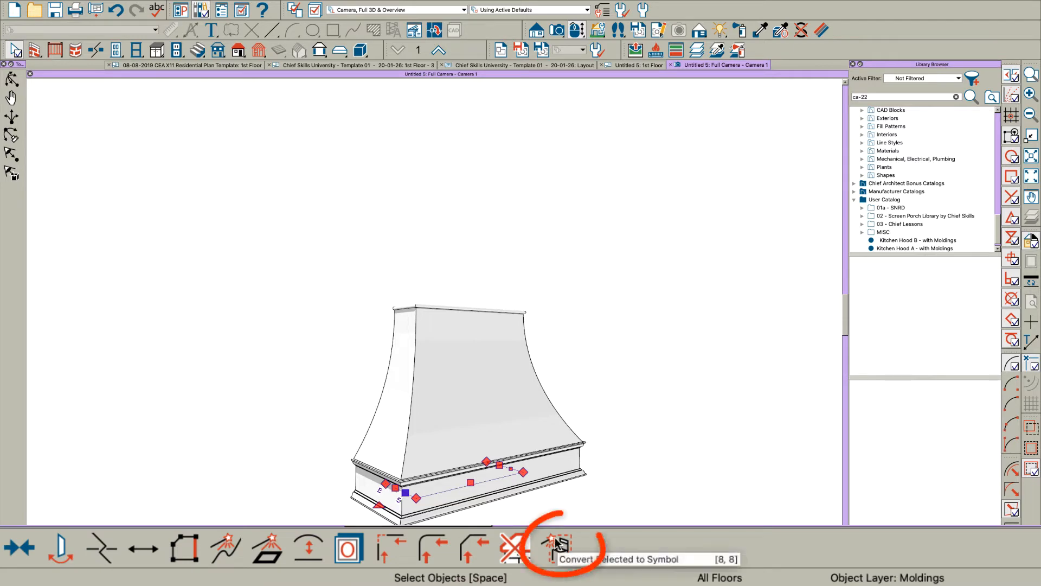
pyautogui.click(558, 544)
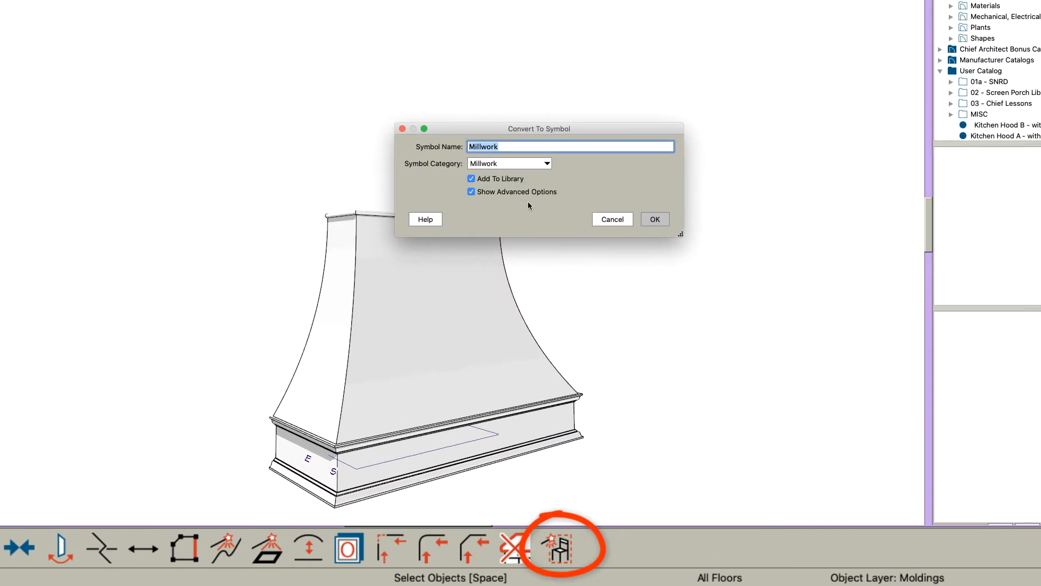
pyautogui.click(653, 219)
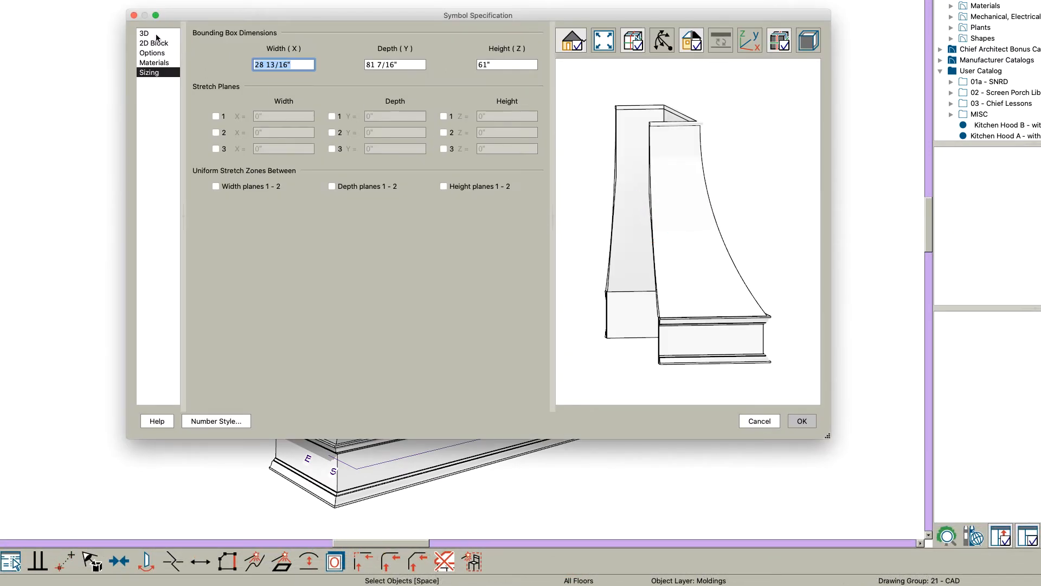
pyautogui.click(155, 34)
pyautogui.doubleClick(310, 49)
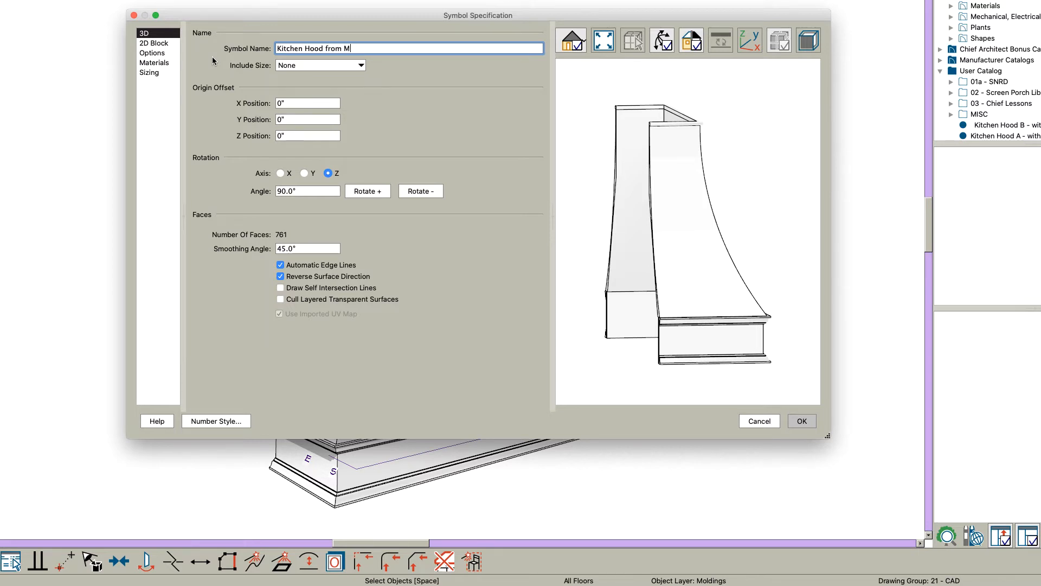
pyautogui.press('Tab')
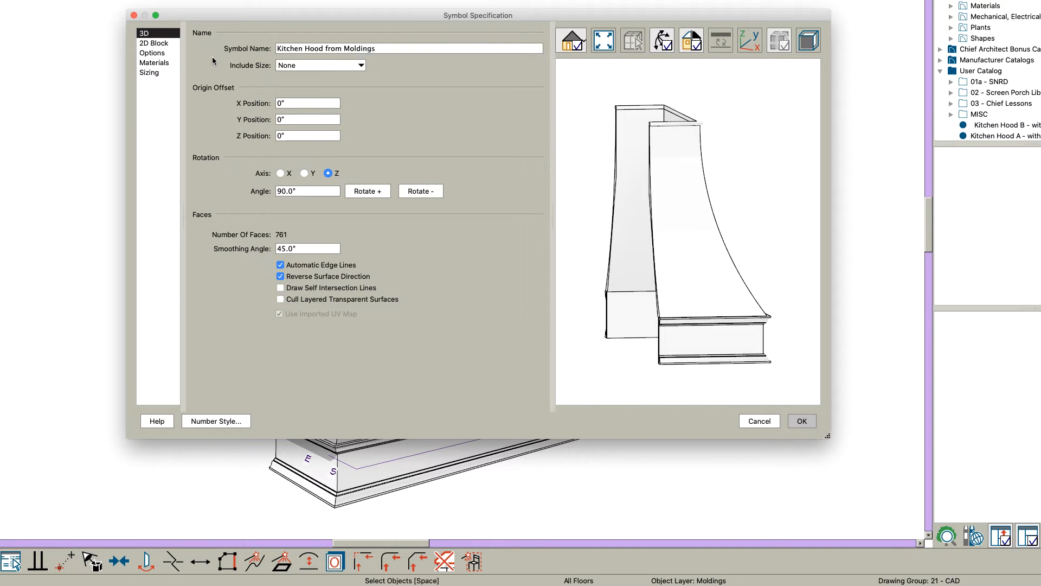
# Step: Review the hood symbol's 2D block, type options, materials and sizing settings
pyautogui.click(156, 43)
pyautogui.click(154, 52)
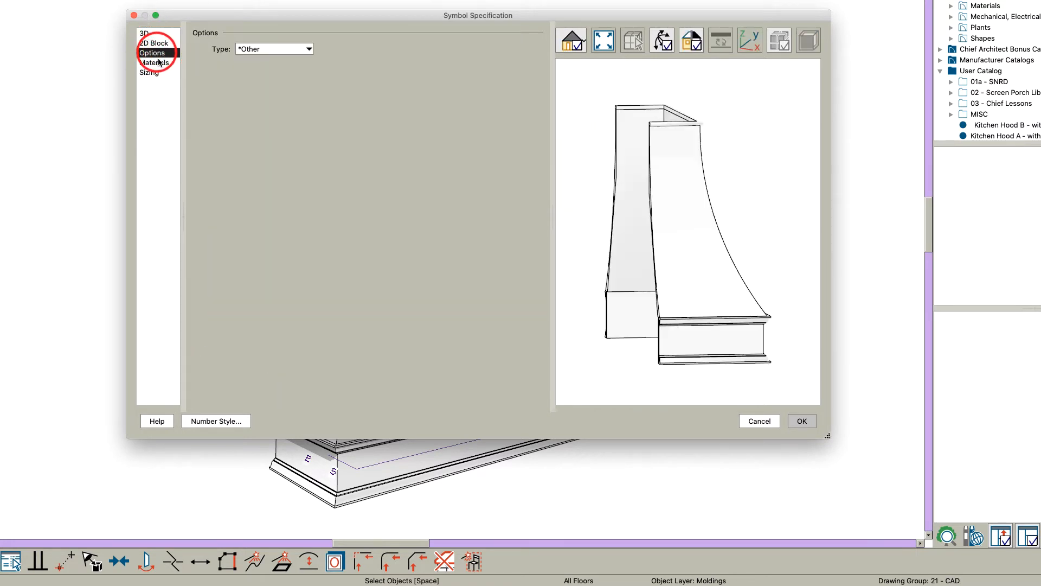
pyautogui.click(157, 63)
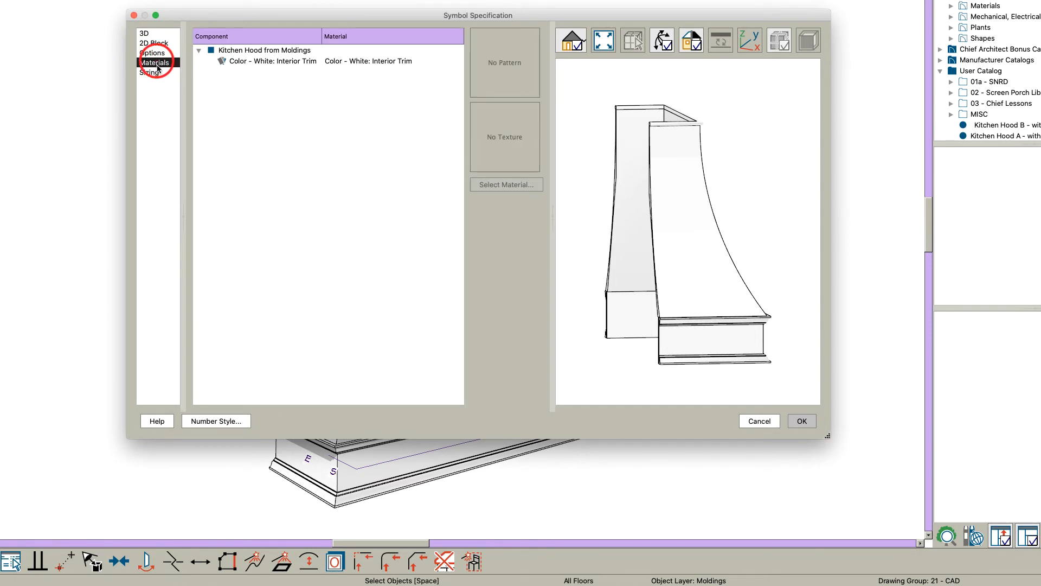
pyautogui.click(155, 73)
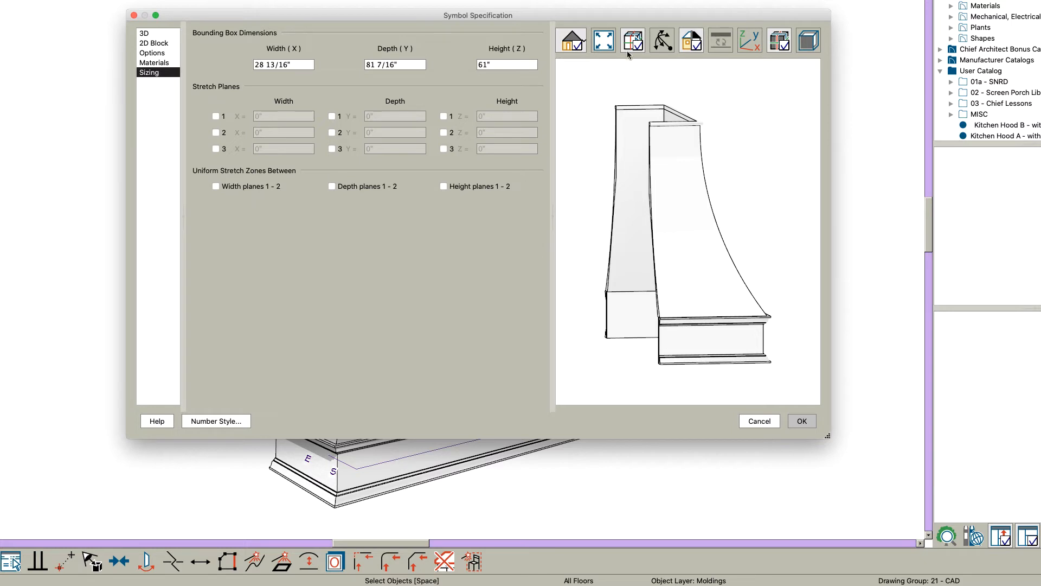
# Step: Show the origin axes in the hood symbol's 3D preview to check its orientation
pyautogui.click(144, 33)
pyautogui.moveTo(727, 221)
pyautogui.mouseDown()
pyautogui.moveTo(666, 222)
pyautogui.moveTo(717, 231)
pyautogui.mouseUp()
pyautogui.scroll(-5, 667, 263)
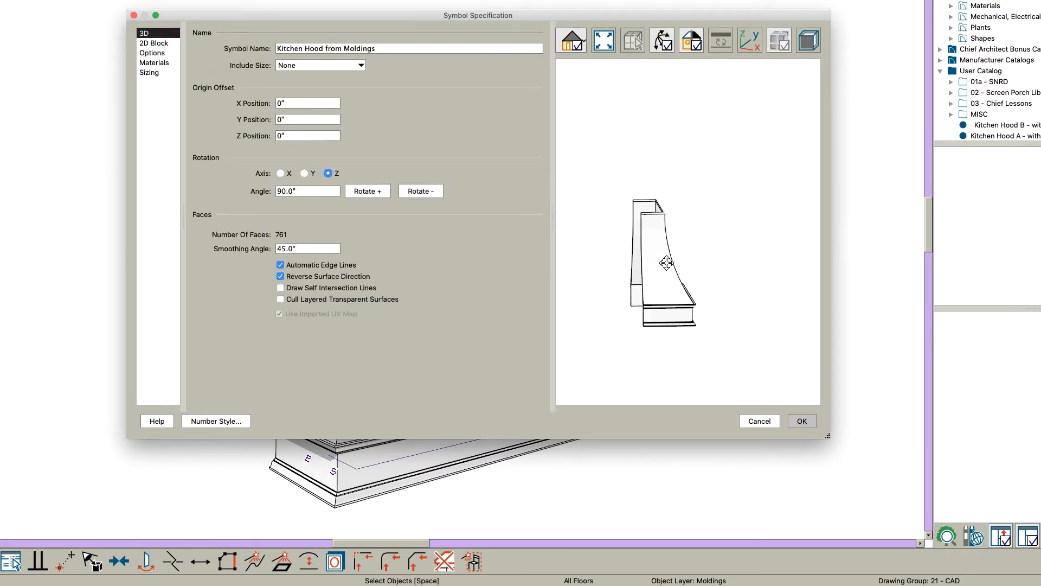
pyautogui.scroll(2, 680, 80)
pyautogui.click(751, 41)
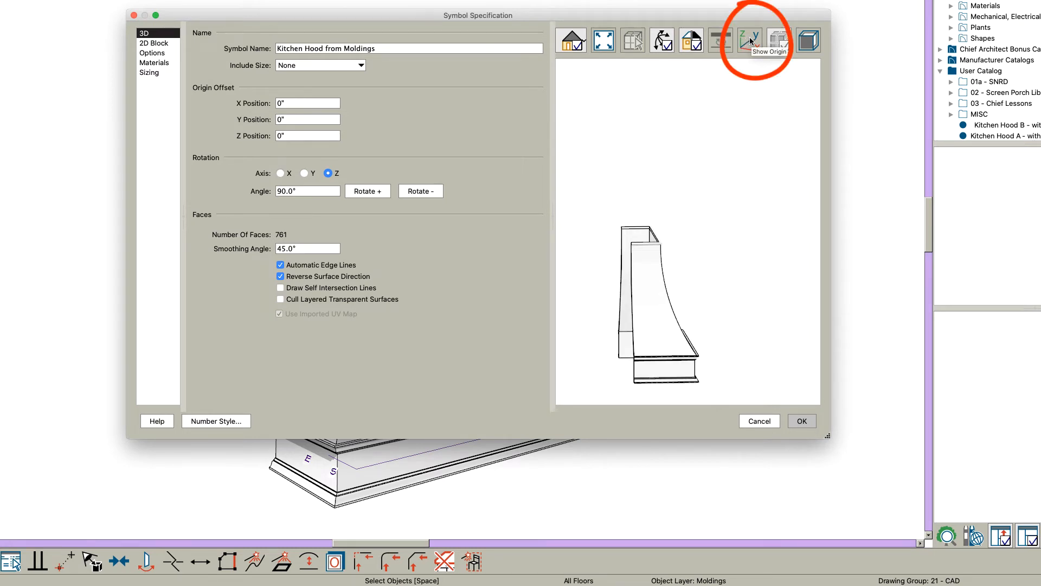
pyautogui.click(751, 41)
pyautogui.moveTo(741, 284); pyautogui.dragTo(726, 357)
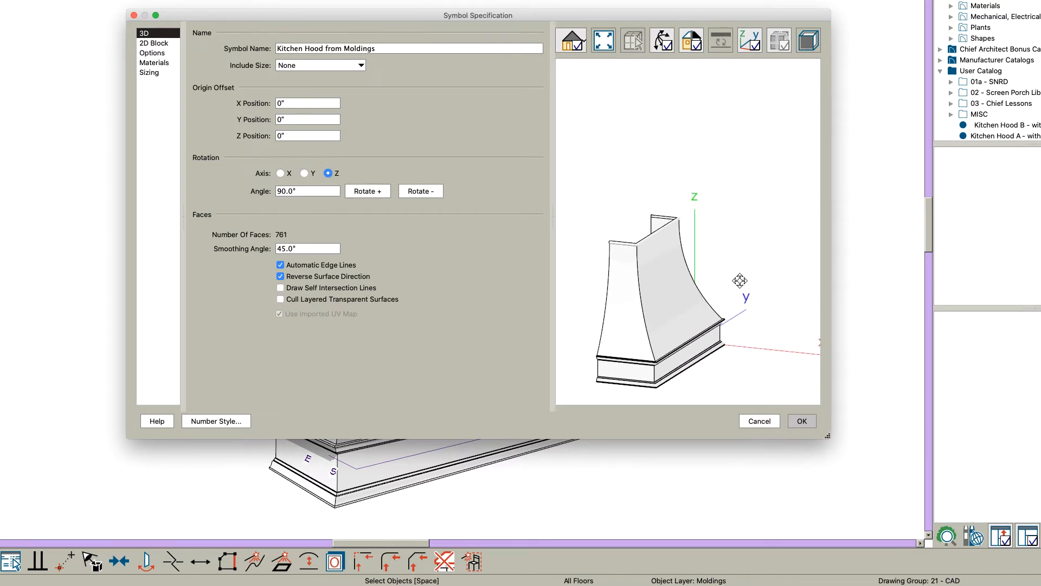
pyautogui.moveTo(739, 281); pyautogui.dragTo(690, 291)
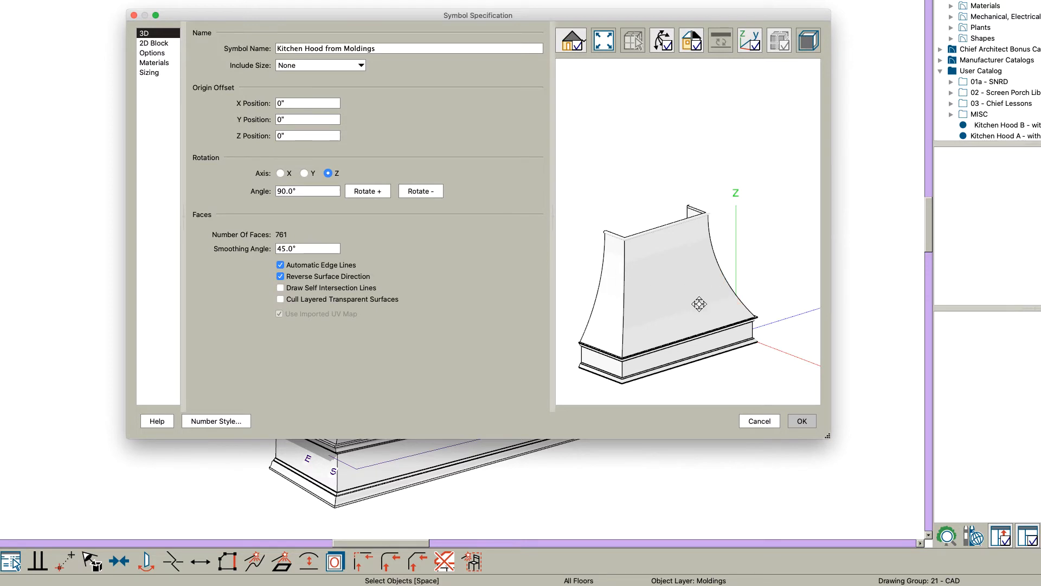
# Step: Rotate the symbol three positive 90° turns about the Z axis and check the hood's front orientation against the axes
pyautogui.click(375, 194)
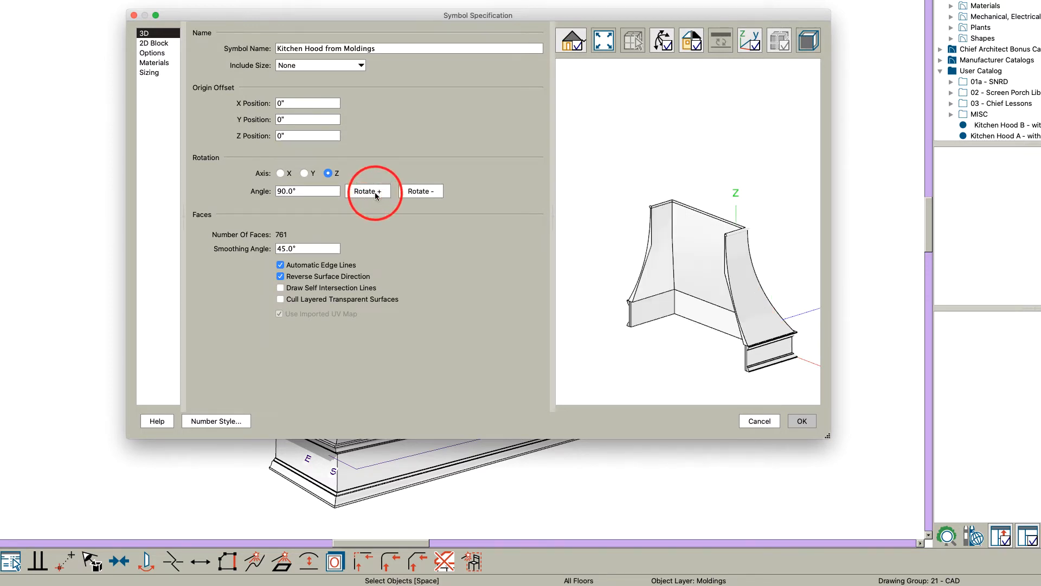
pyautogui.click(375, 194)
pyautogui.click(375, 195)
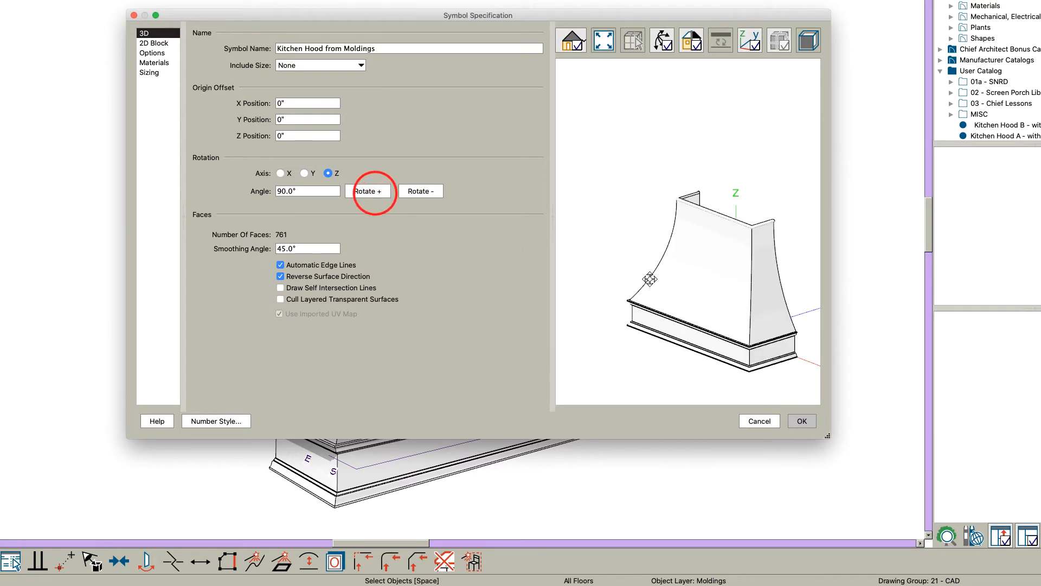
pyautogui.moveTo(733, 336); pyautogui.dragTo(574, 322)
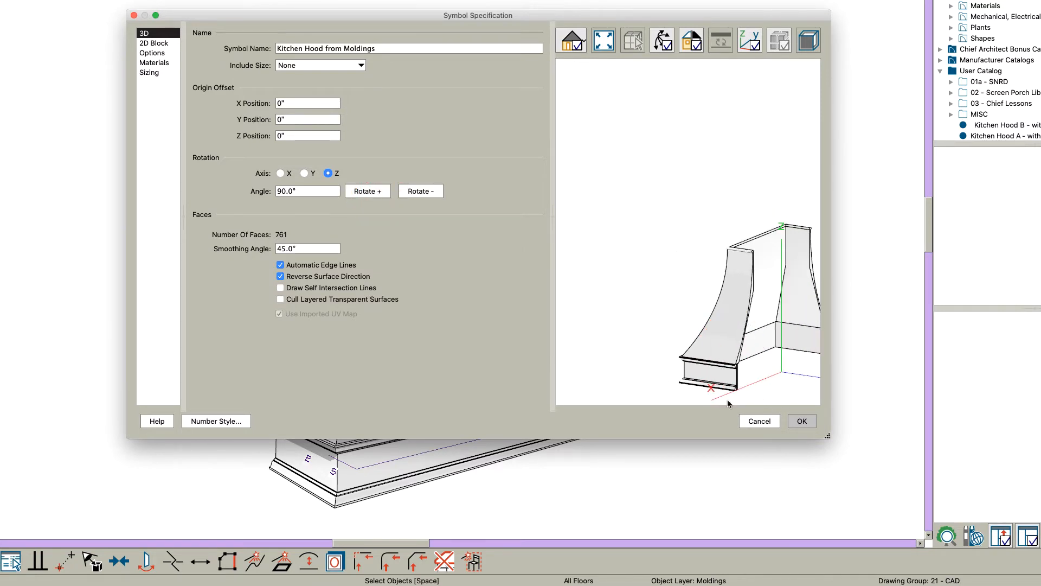
pyautogui.moveTo(665, 362); pyautogui.dragTo(767, 346)
pyautogui.scroll(2, 735, 346)
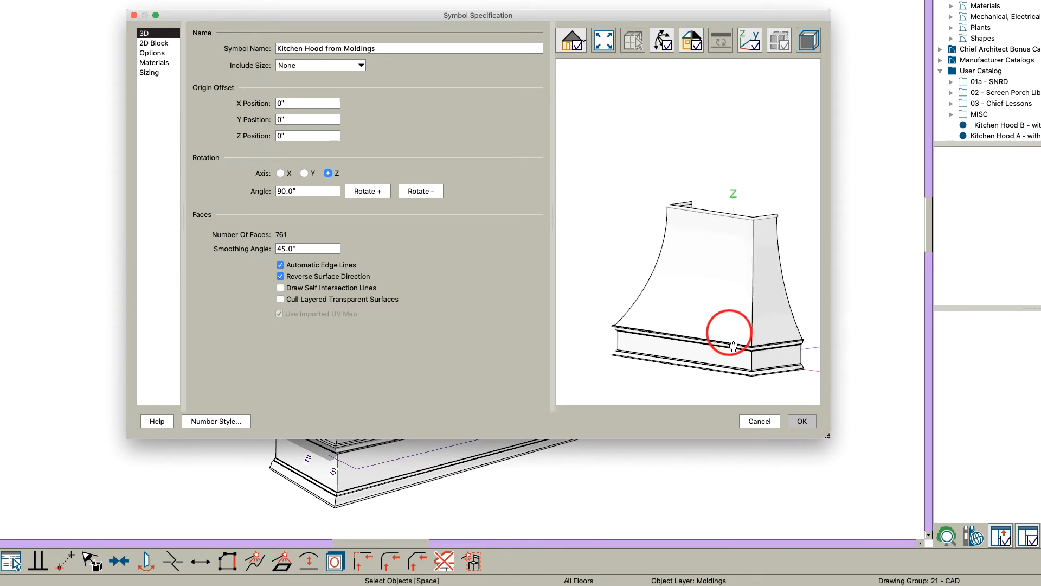
pyautogui.moveTo(735, 345); pyautogui.dragTo(681, 268, button='middle')
pyautogui.scroll(-1, 682, 267)
pyautogui.moveTo(755, 270); pyautogui.dragTo(751, 271)
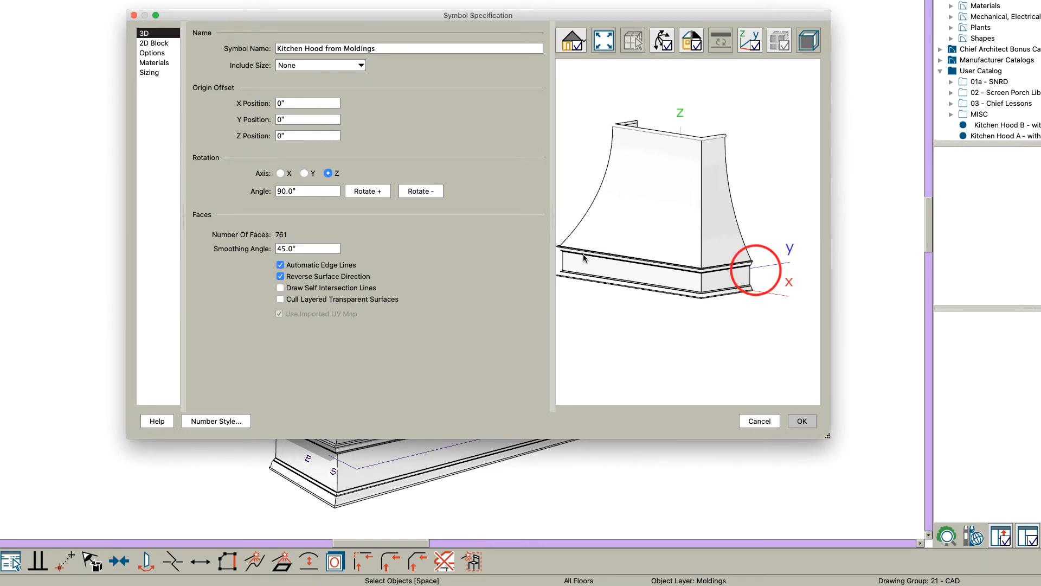
# Step: Enable the hood symbol's first width stretch plane and widen the dialog to view the plane from the front
pyautogui.click(151, 72)
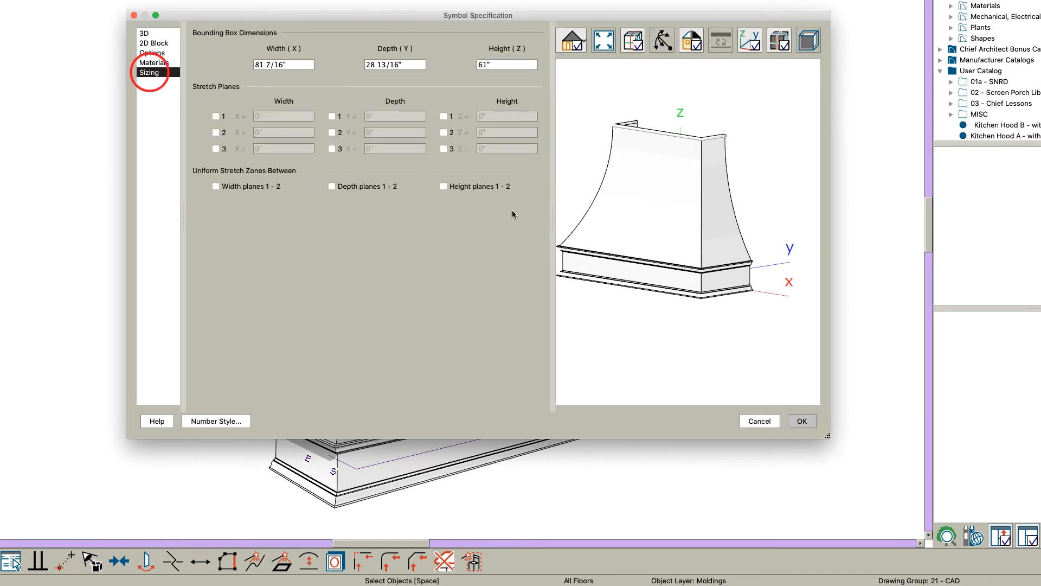
pyautogui.click(643, 203)
pyautogui.click(216, 116)
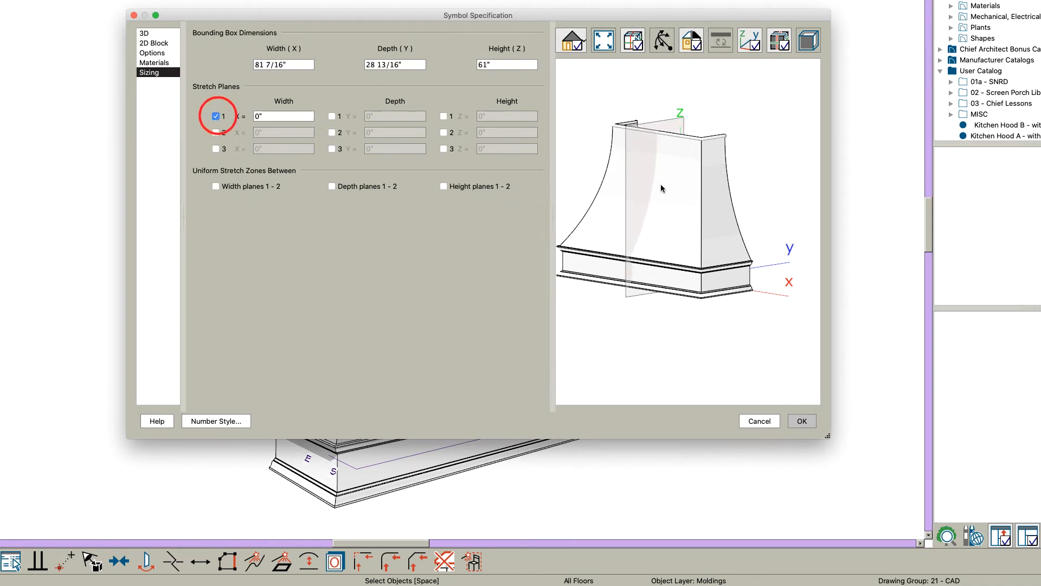
pyautogui.click(663, 34)
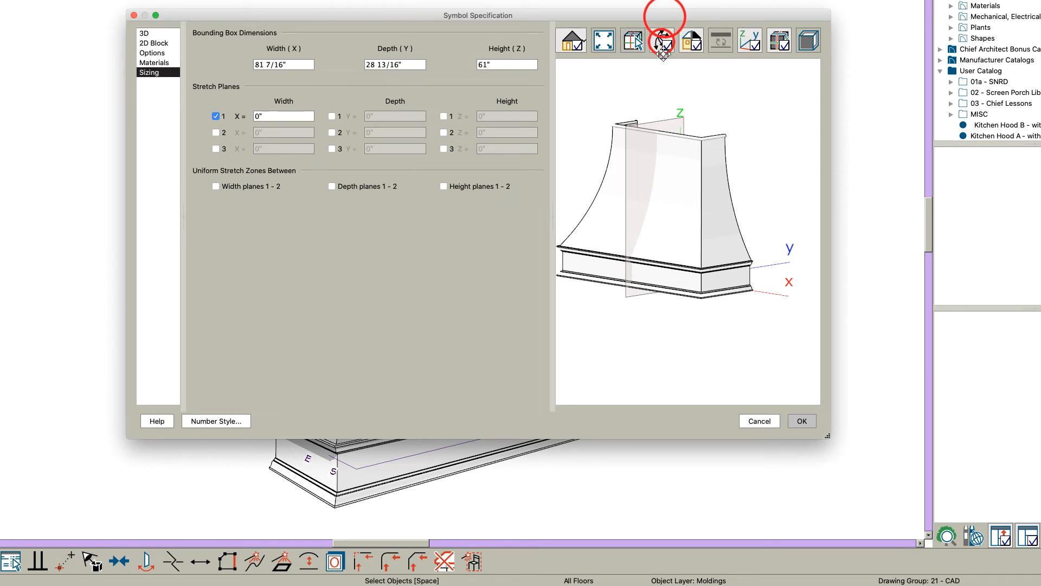
pyautogui.moveTo(829, 171); pyautogui.dragTo(955, 169)
pyautogui.moveTo(669, 181); pyautogui.dragTo(771, 184)
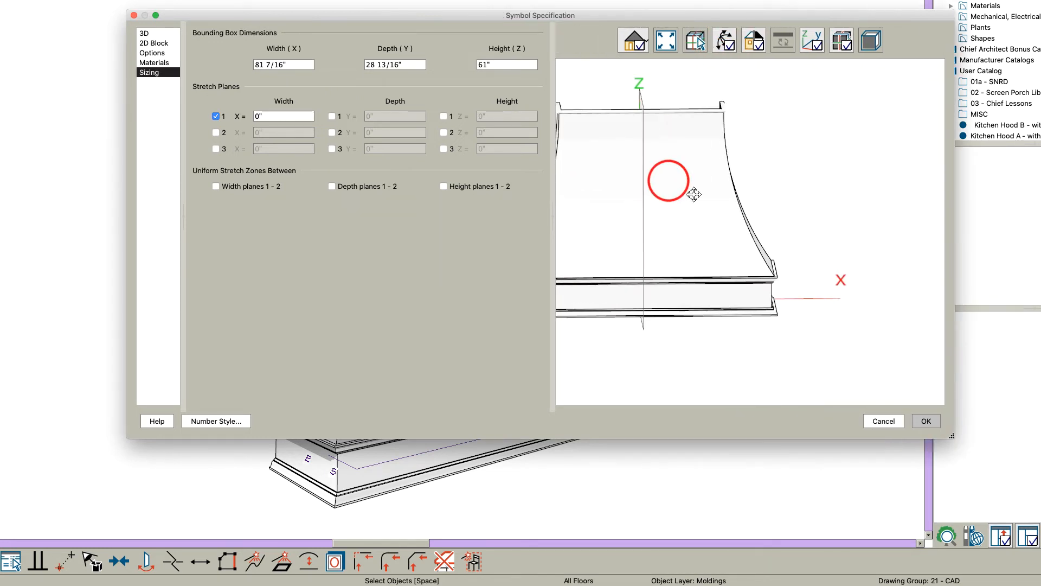
# Step: Enable height stretch planes 1 and 2 at 0" and 61" with a uniform stretch zone between them
pyautogui.moveTo(692, 193); pyautogui.dragTo(836, 193, button='middle')
pyautogui.moveTo(728, 221); pyautogui.dragTo(837, 216)
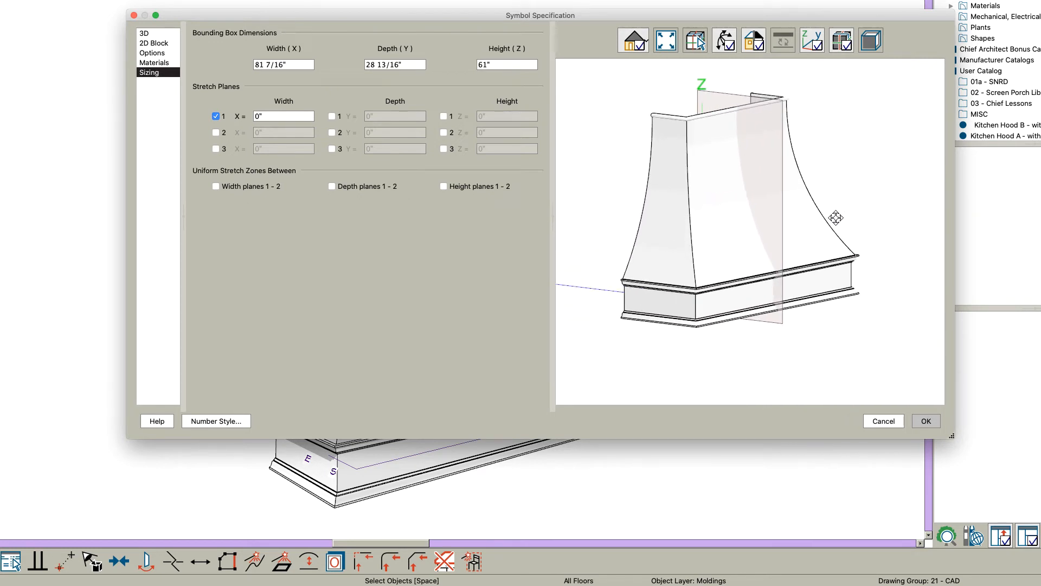
pyautogui.click(444, 117)
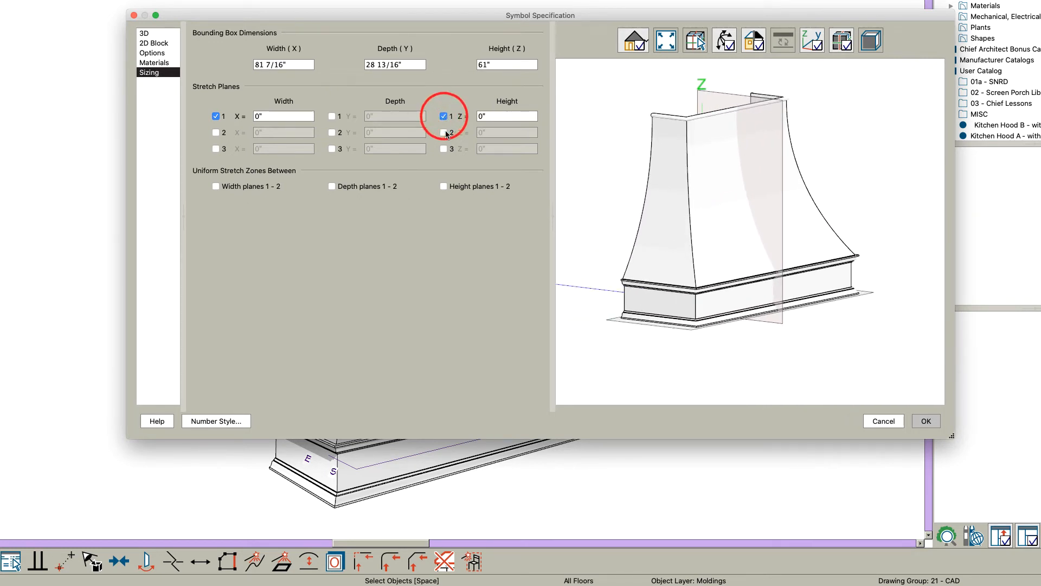
pyautogui.click(444, 132)
pyautogui.click(444, 132)
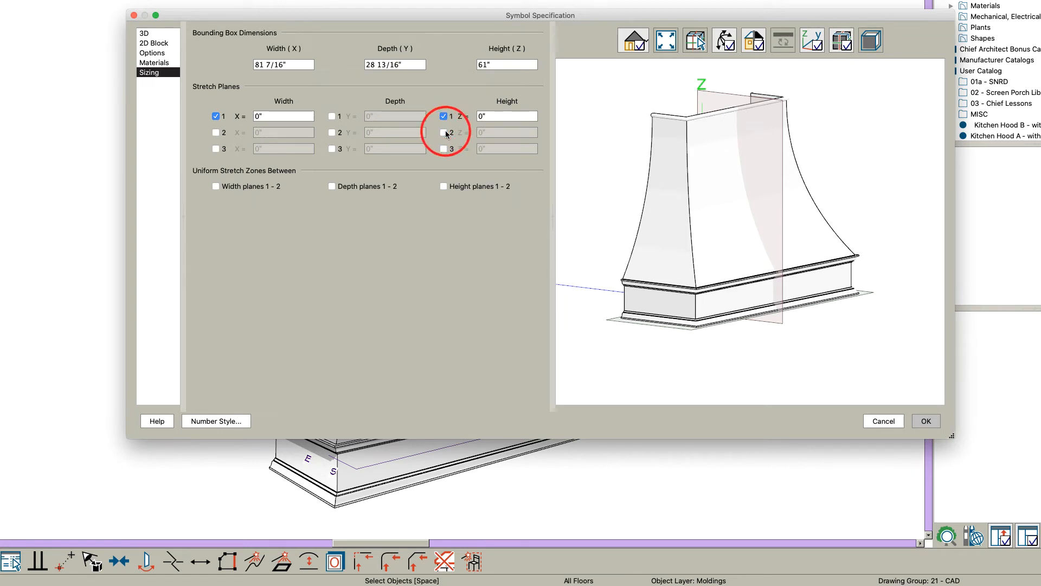
pyautogui.click(445, 133)
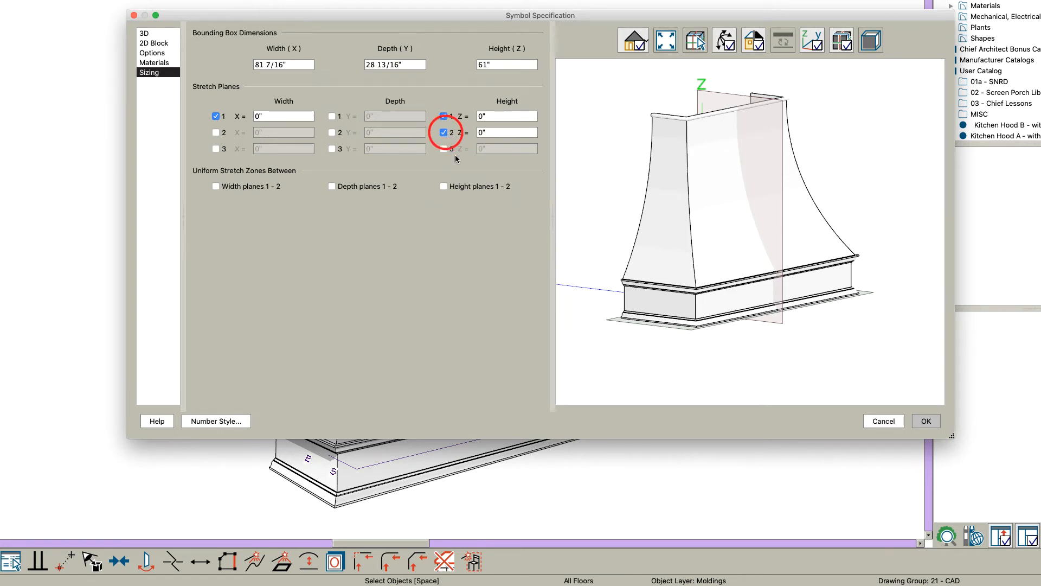
pyautogui.click(454, 188)
pyautogui.click(495, 118)
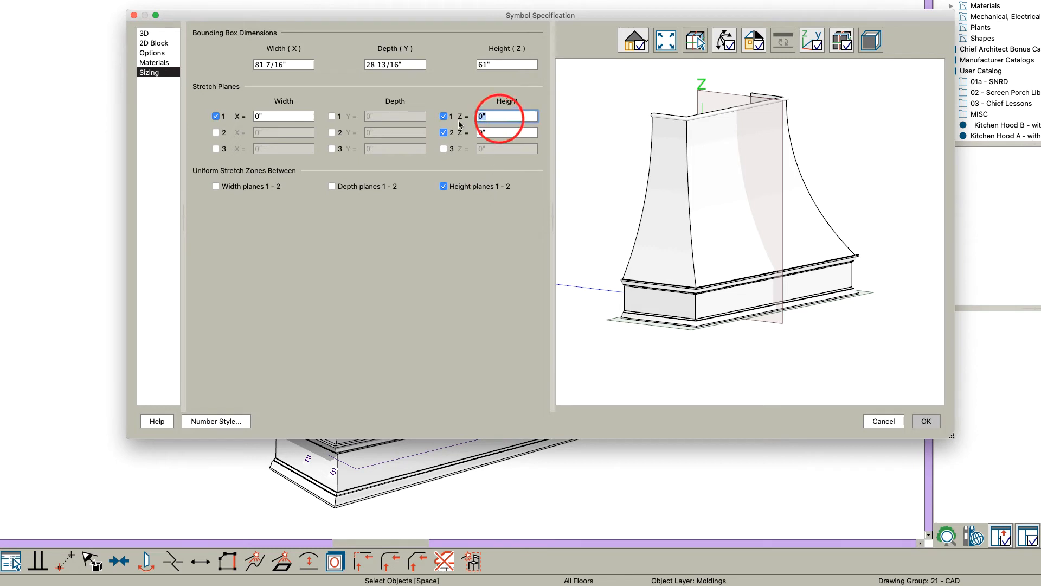
pyautogui.click(505, 133)
pyautogui.write('61')
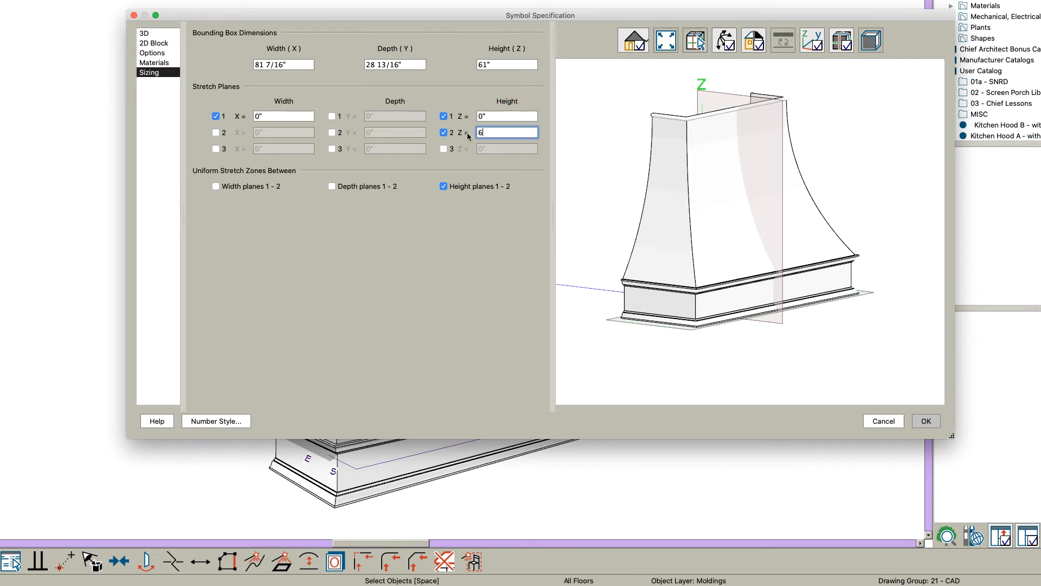
pyautogui.press('Tab')
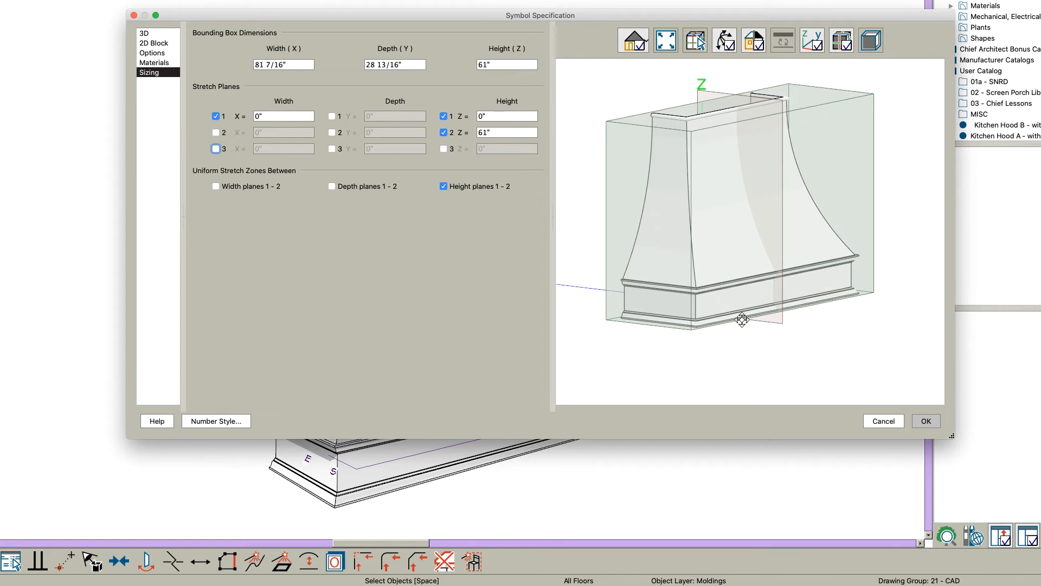
# Step: Enable the uniform stretch zone between depth planes 1 and 2 and set the first depth plane to -12"
pyautogui.moveTo(792, 273)
pyautogui.mouseDown()
pyautogui.moveTo(797, 337)
pyautogui.moveTo(795, 262)
pyautogui.mouseUp()
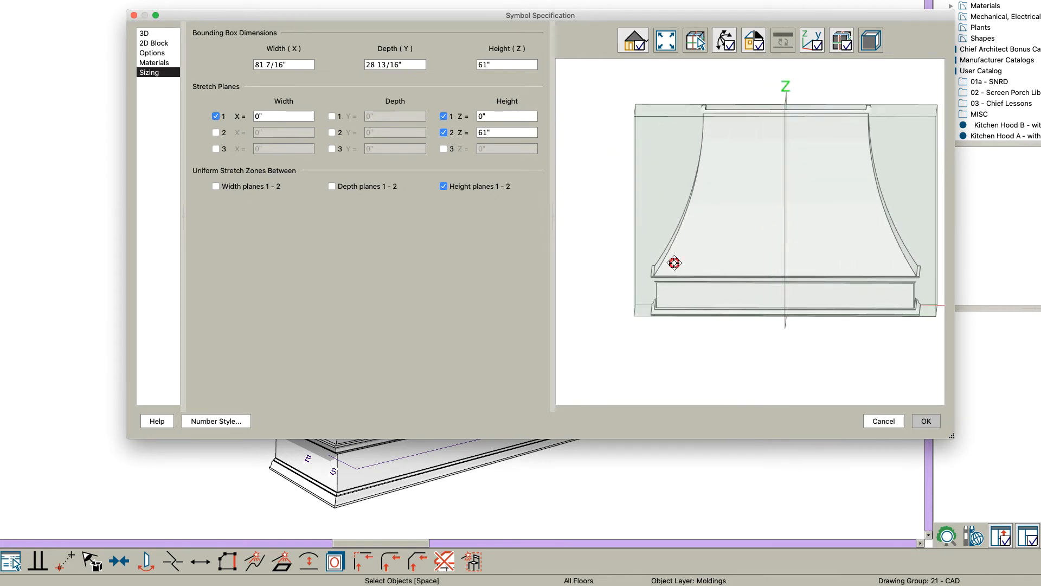
pyautogui.moveTo(674, 262); pyautogui.dragTo(588, 267)
pyautogui.moveTo(679, 217)
pyautogui.mouseDown()
pyautogui.moveTo(752, 255)
pyautogui.moveTo(689, 229)
pyautogui.mouseUp()
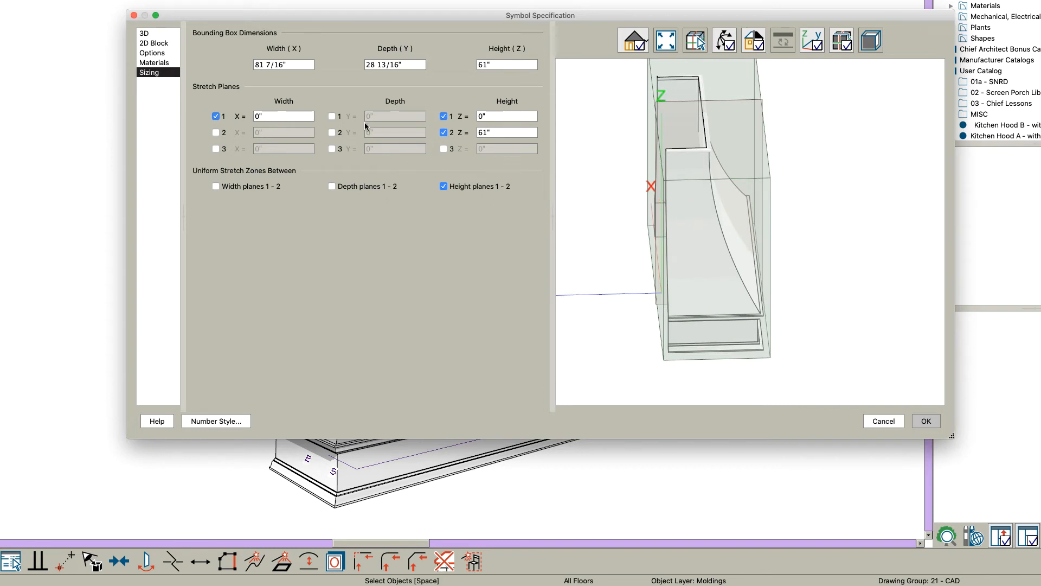
pyautogui.click(343, 187)
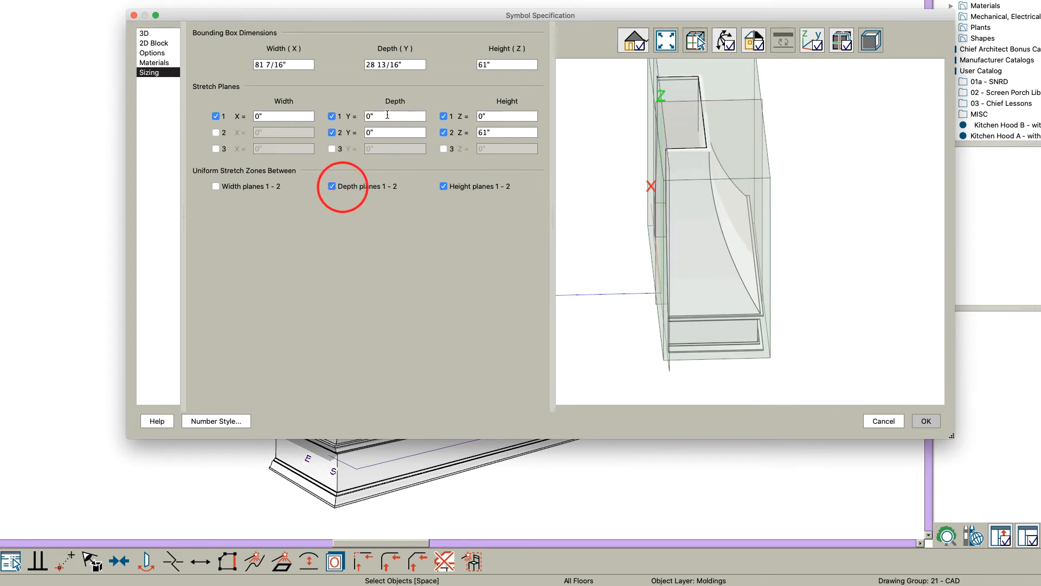
pyautogui.write('-8')
pyautogui.press('Tab')
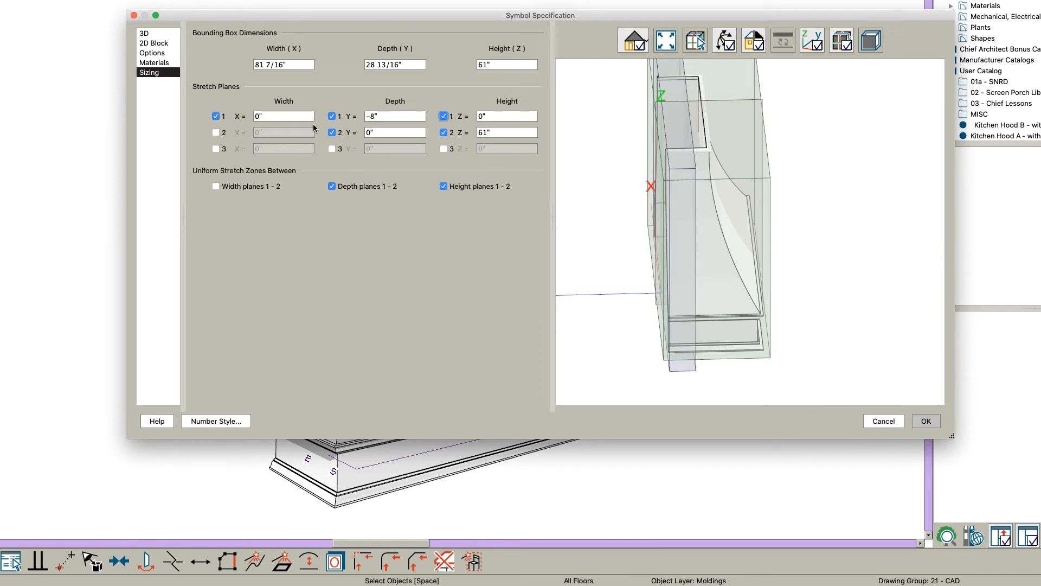
pyautogui.moveTo(595, 163); pyautogui.dragTo(634, 170)
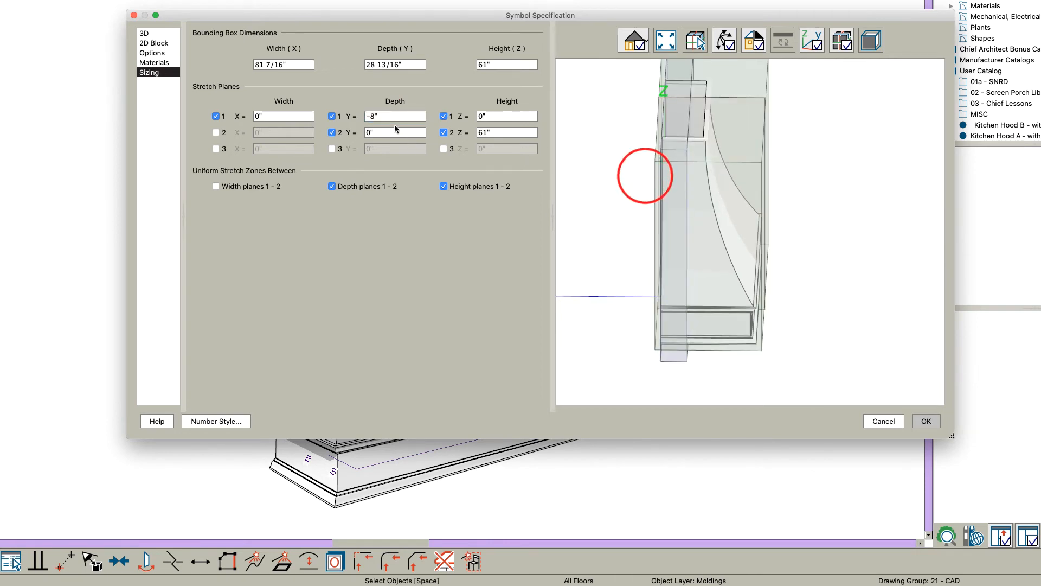
pyautogui.doubleClick(392, 119)
pyautogui.write('-12')
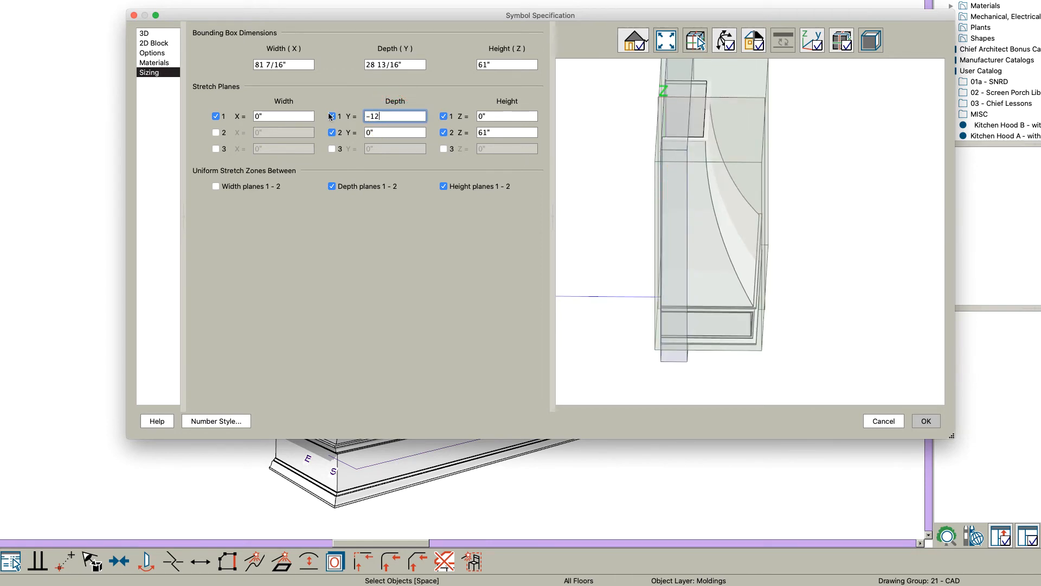
pyautogui.press('Tab')
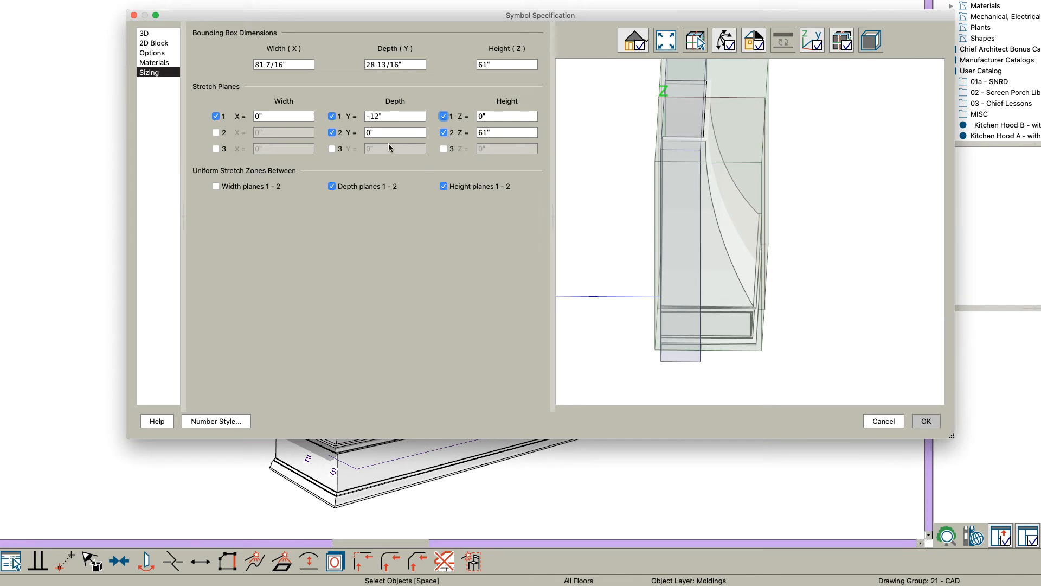
# Step: Set the other depth stretch plane to -29" and accept the symbol specification
pyautogui.doubleClick(394, 133)
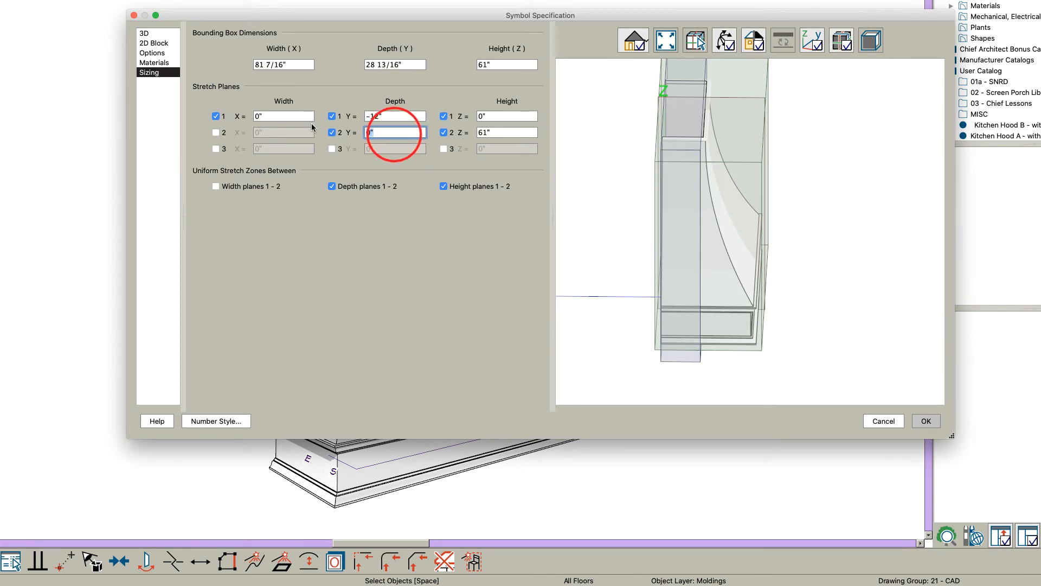
pyautogui.write('-29')
pyautogui.press('Tab')
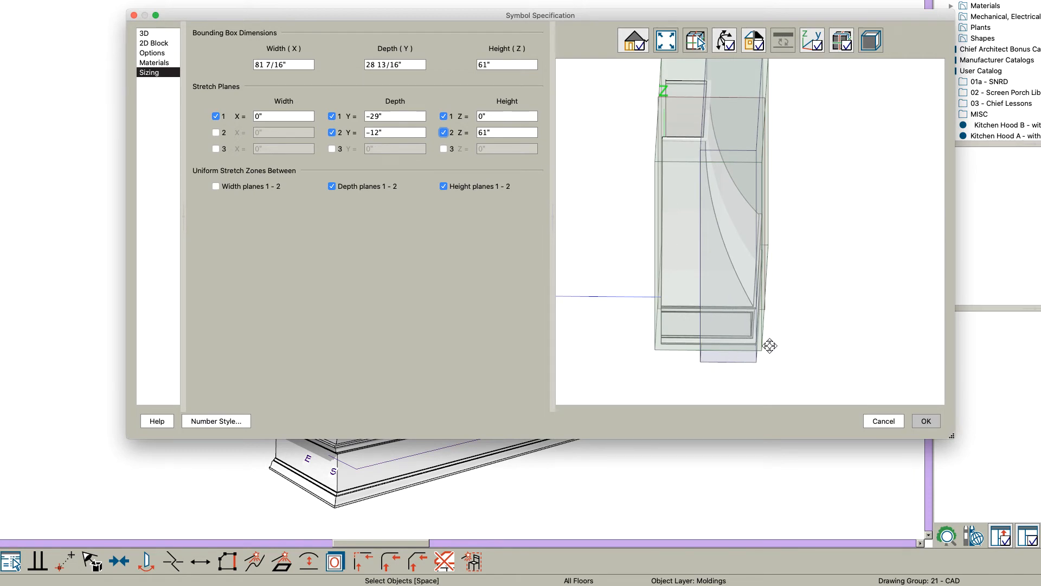
pyautogui.click(925, 421)
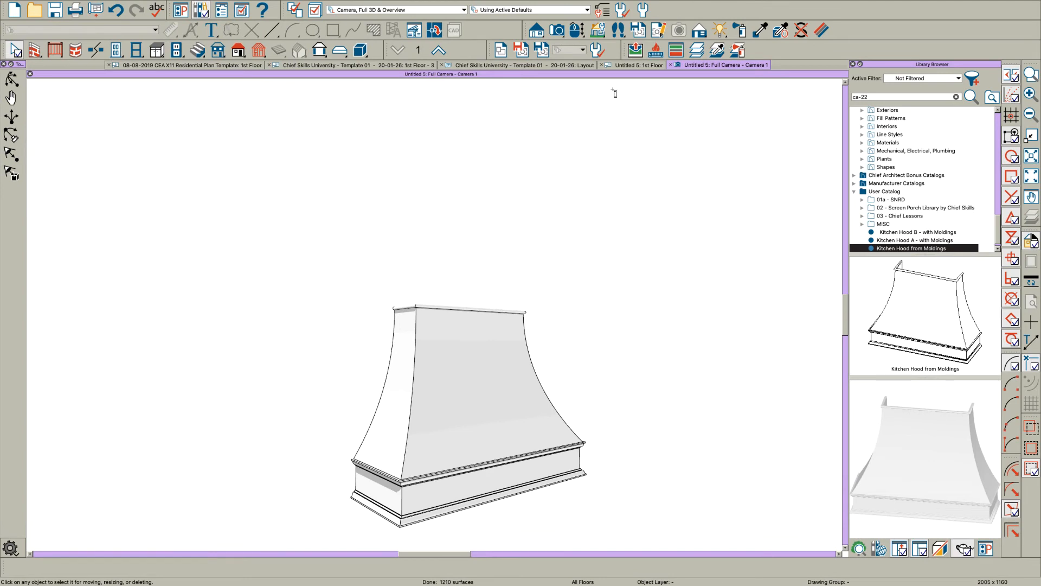
# Step: Place the new hood symbol in the 1st Floor plan, to the right of the original molding lines
pyautogui.click(639, 66)
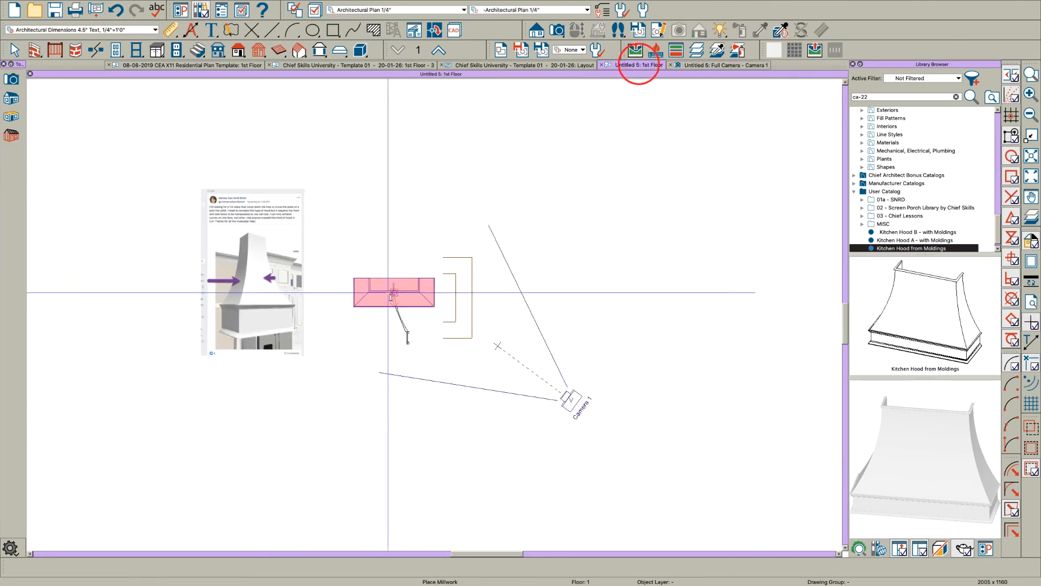
pyautogui.click(558, 265)
pyautogui.press('space')
# Step: Aim Camera 1 at the placed hood symbol in plan and open its camera view
pyautogui.click(574, 455)
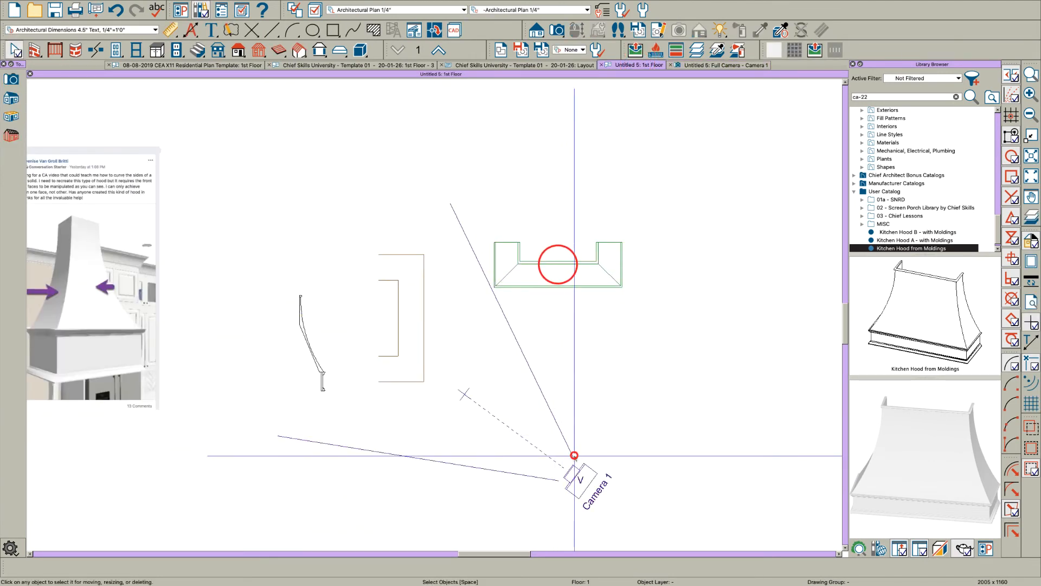
pyautogui.click(564, 483)
pyautogui.click(471, 402)
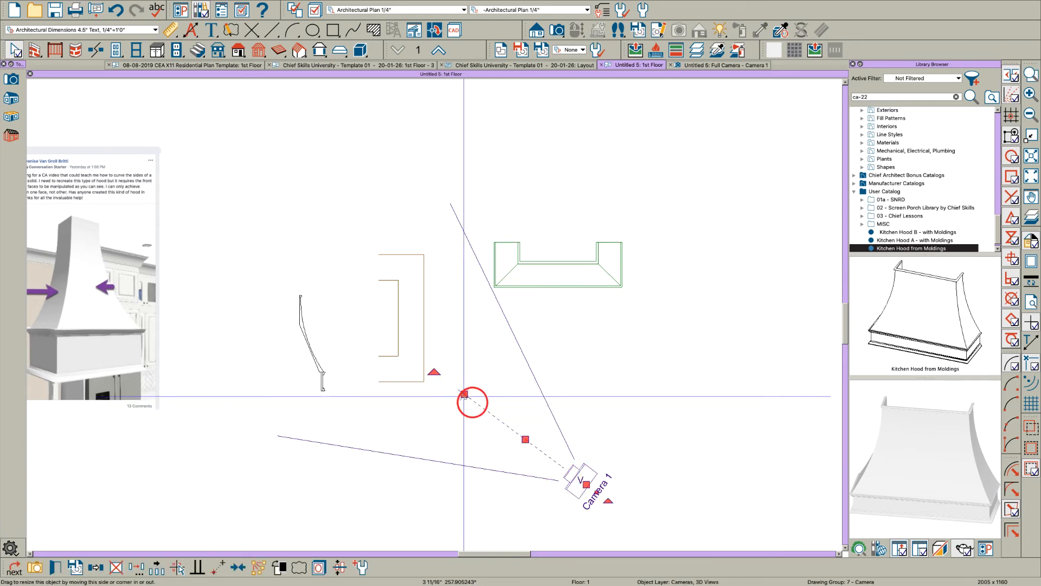
pyautogui.moveTo(463, 395); pyautogui.dragTo(569, 322)
pyautogui.doubleClick(592, 474)
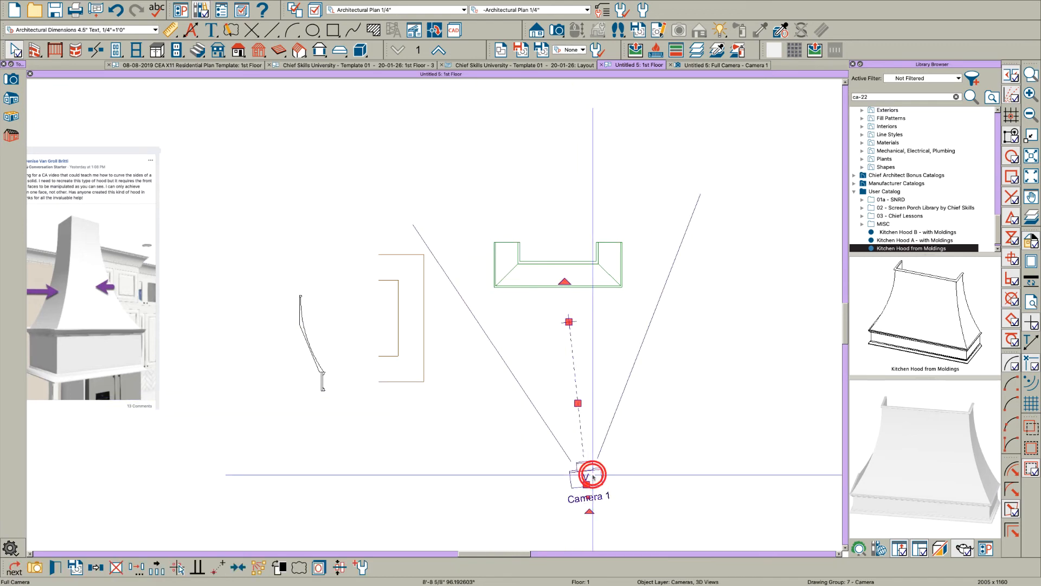
pyautogui.press('o')
# Step: Examine the placed hood symbol beside the original molding hood from the side and from above
pyautogui.scroll(-5, 530, 425)
pyautogui.moveTo(549, 441); pyautogui.dragTo(487, 496)
pyautogui.scroll(3, 502, 492)
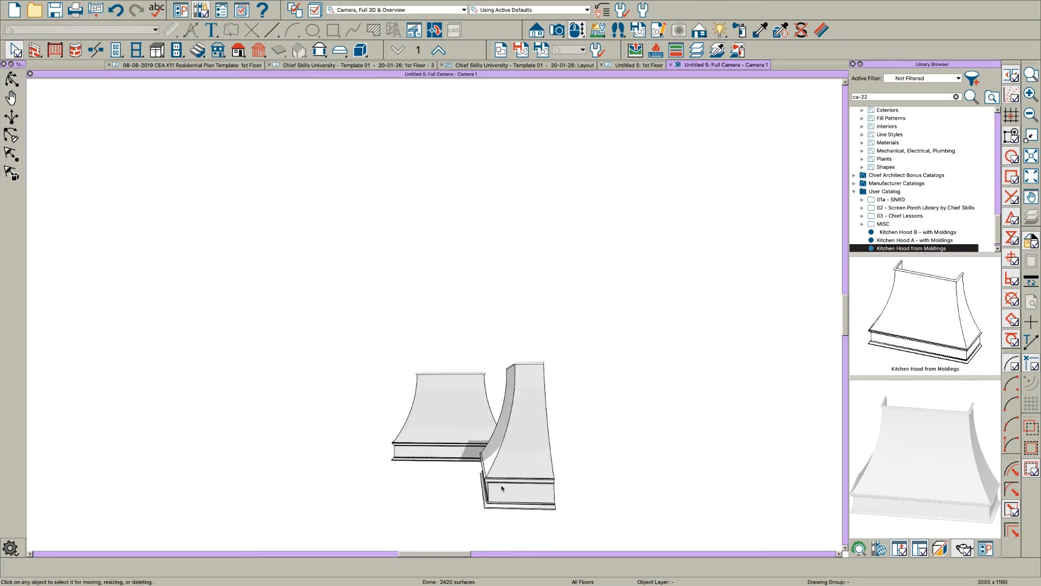
pyautogui.click(507, 487)
pyautogui.press('Escape')
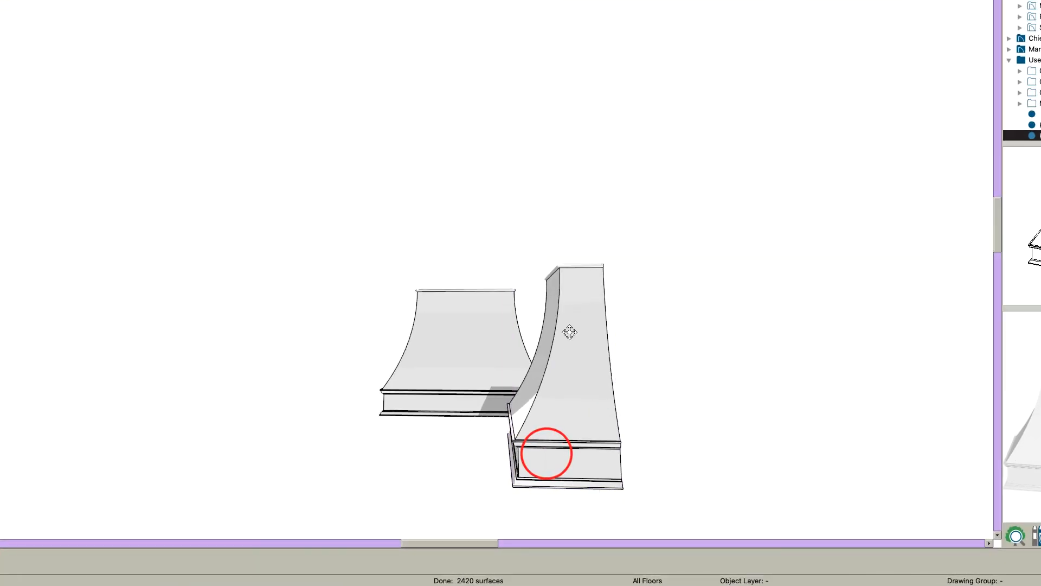
pyautogui.moveTo(569, 332)
pyautogui.mouseDown()
pyautogui.moveTo(561, 321)
pyautogui.moveTo(526, 417)
pyautogui.moveTo(542, 379)
pyautogui.mouseUp()
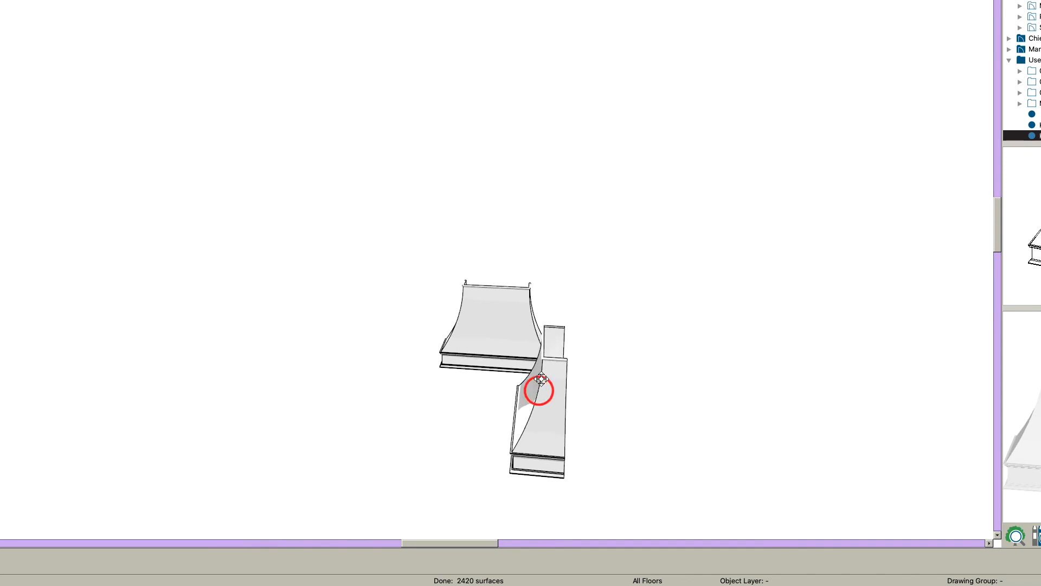
pyautogui.scroll(2, 532, 417)
pyautogui.moveTo(536, 433); pyautogui.dragTo(491, 412)
pyautogui.click(545, 446)
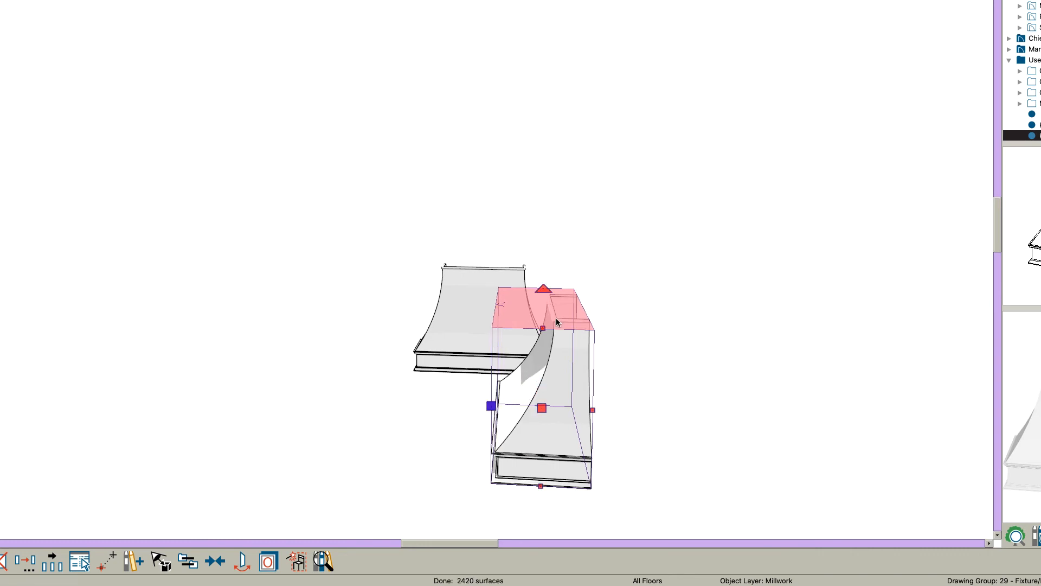
pyautogui.press('Escape')
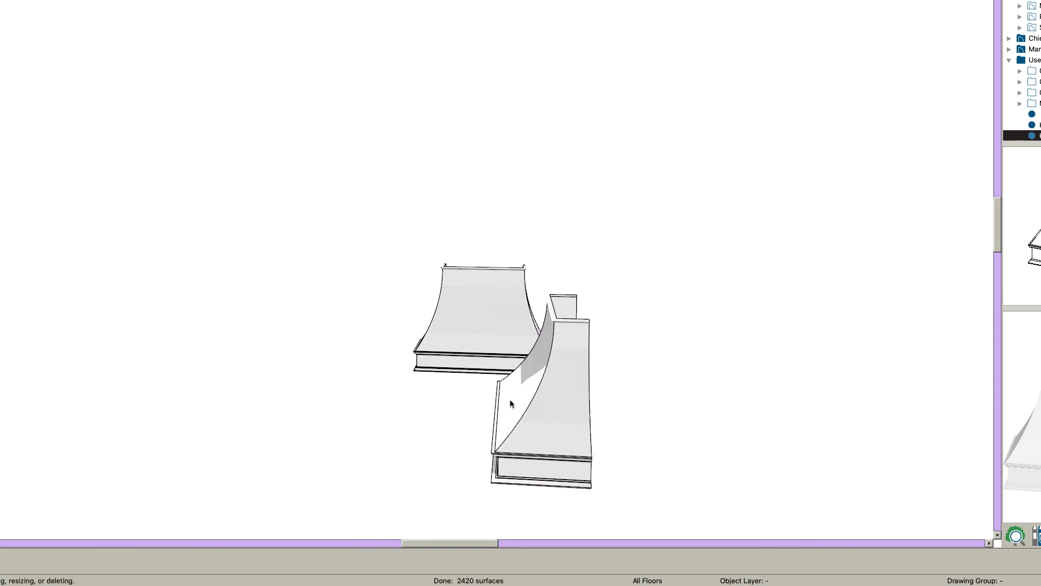
# Step: Test stretching the placed hood's depth and reduce its width in the camera view
pyautogui.moveTo(510, 401); pyautogui.dragTo(555, 378, button='middle')
pyautogui.click(566, 383)
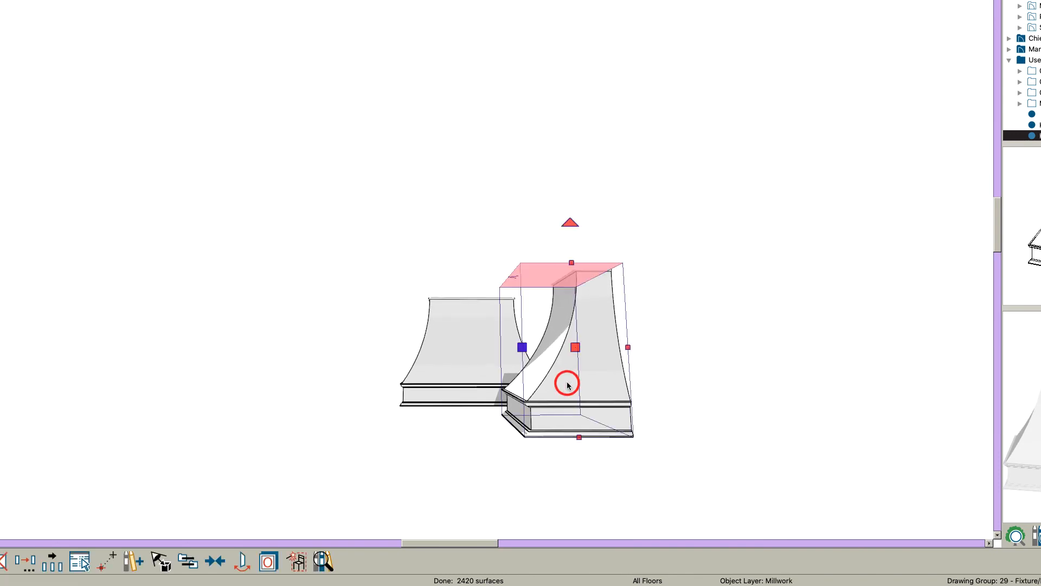
pyautogui.moveTo(525, 349); pyautogui.dragTo(704, 387)
pyautogui.press('Escape')
pyautogui.click(559, 373)
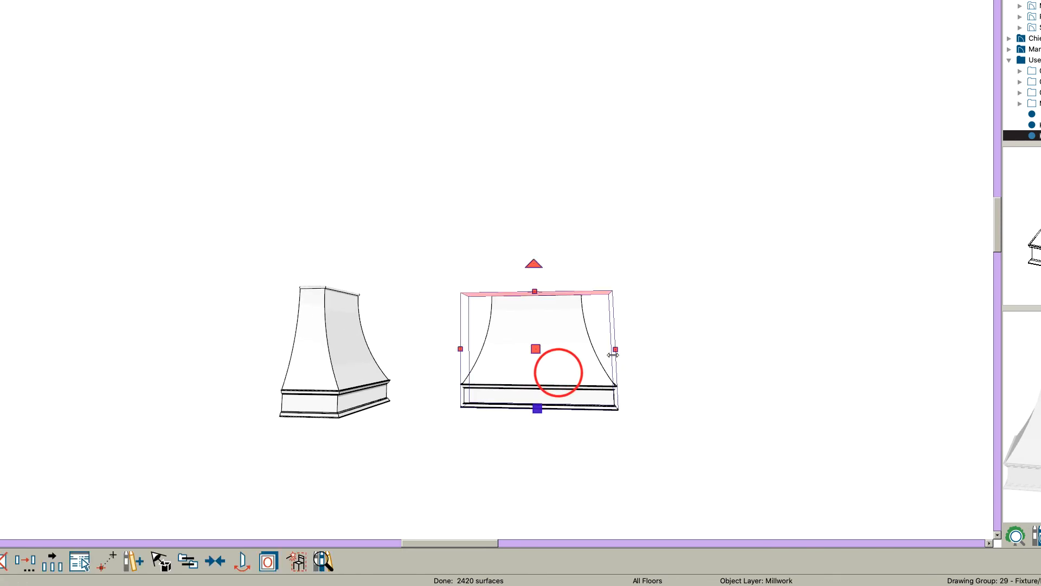
pyautogui.moveTo(591, 352); pyautogui.dragTo(533, 402)
pyautogui.press('Escape')
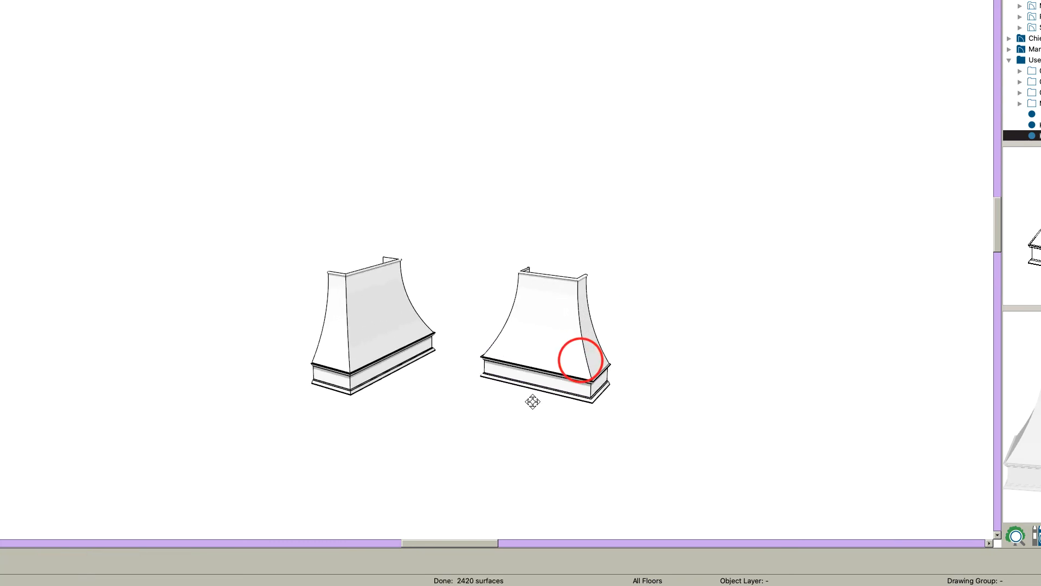
# Step: Raise the top of the placed hood in two stretches and check its curved profile from several angles
pyautogui.click(538, 332)
pyautogui.moveTo(536, 280); pyautogui.dragTo(536, 254)
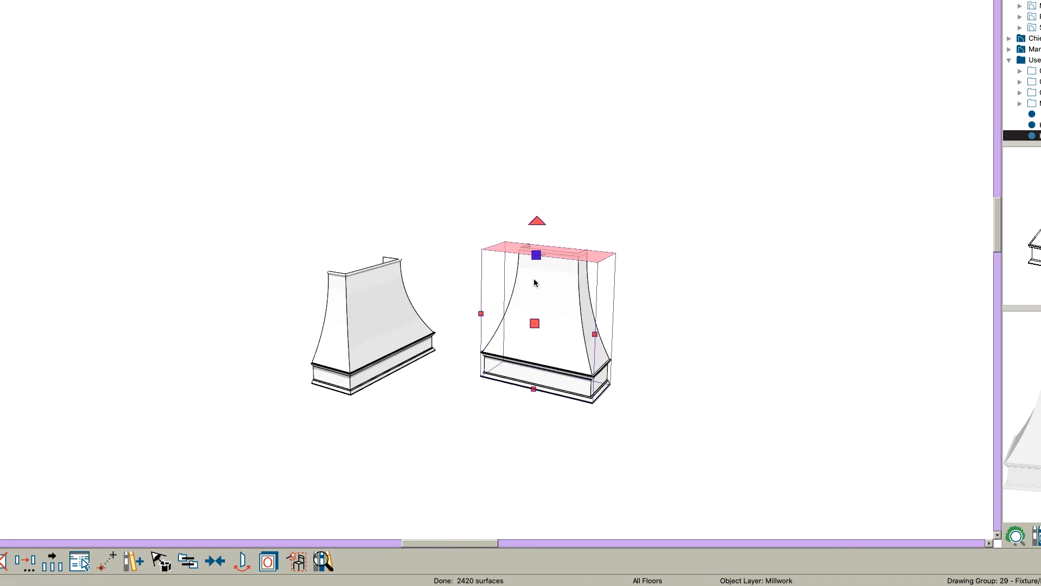
pyautogui.moveTo(533, 258); pyautogui.dragTo(537, 232)
pyautogui.press('Escape')
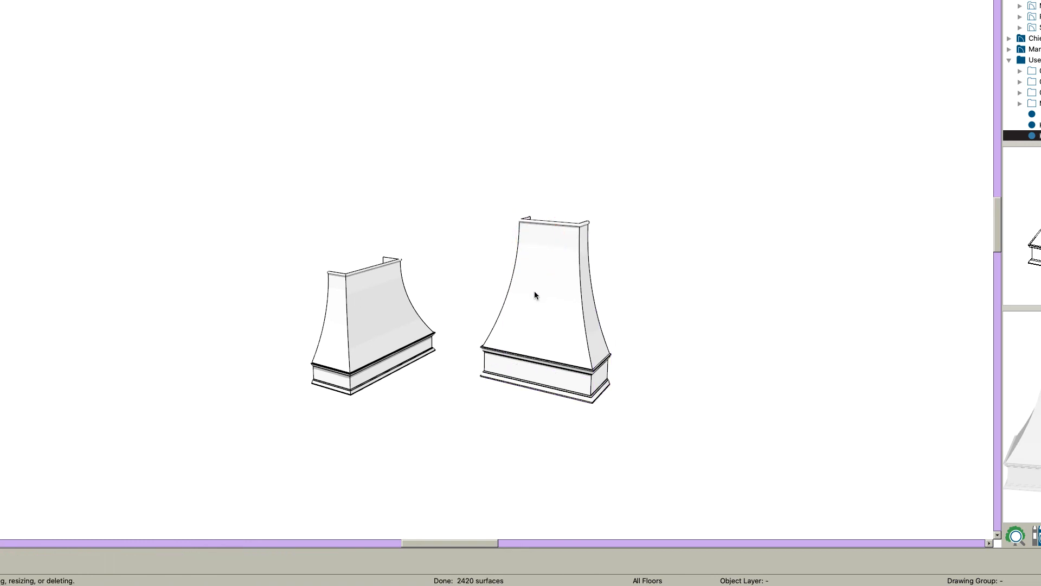
pyautogui.moveTo(533, 313); pyautogui.dragTo(492, 379)
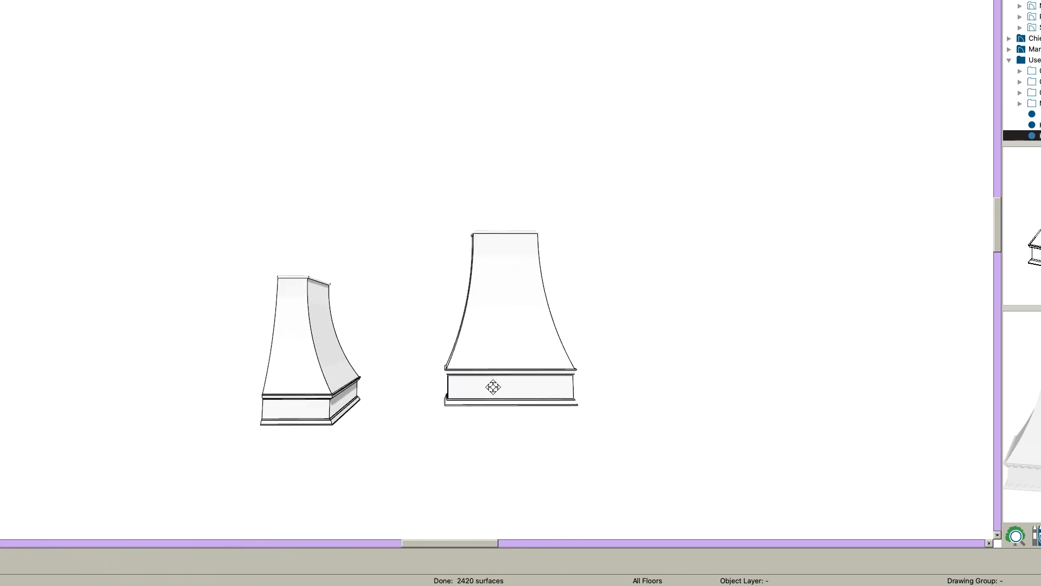
pyautogui.scroll(3, 492, 378)
pyautogui.moveTo(567, 387); pyautogui.dragTo(450, 442)
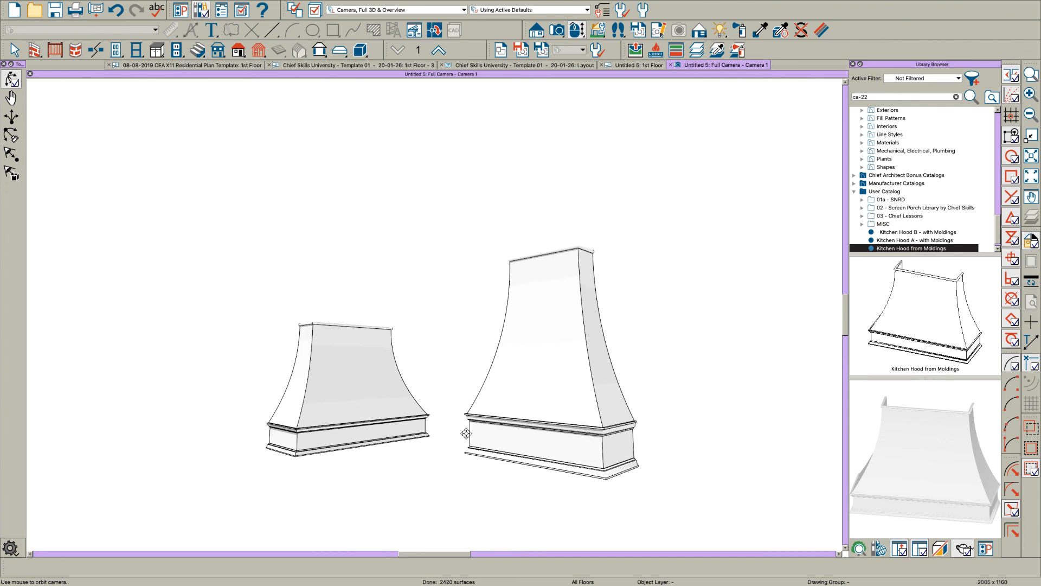
pyautogui.moveTo(466, 433); pyautogui.dragTo(560, 433)
# Step: Show the view without line work, paint the stretched hood with Birch (honey), and inspect it all round
pyautogui.press('space')
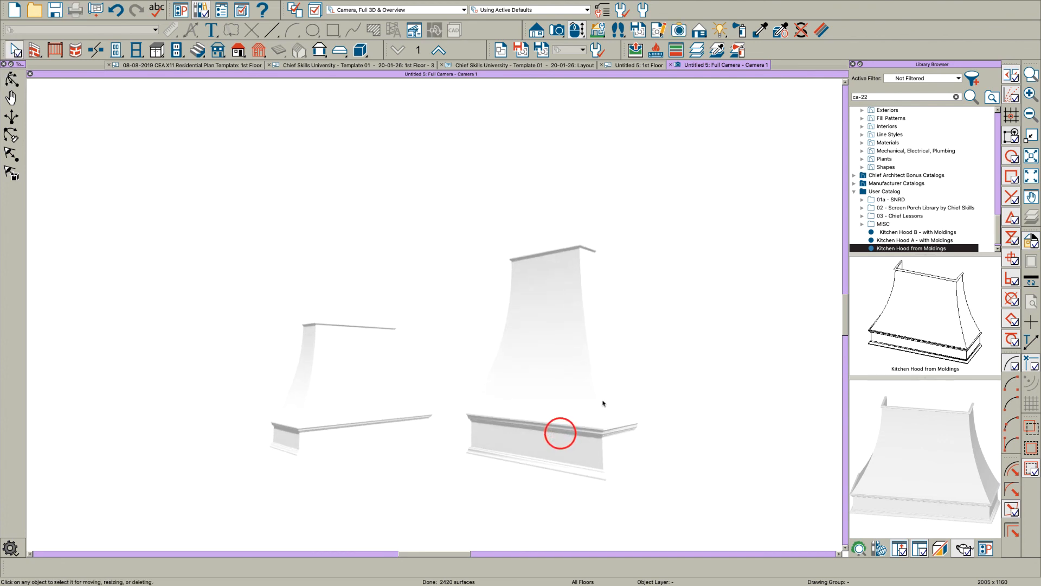
pyautogui.click(743, 33)
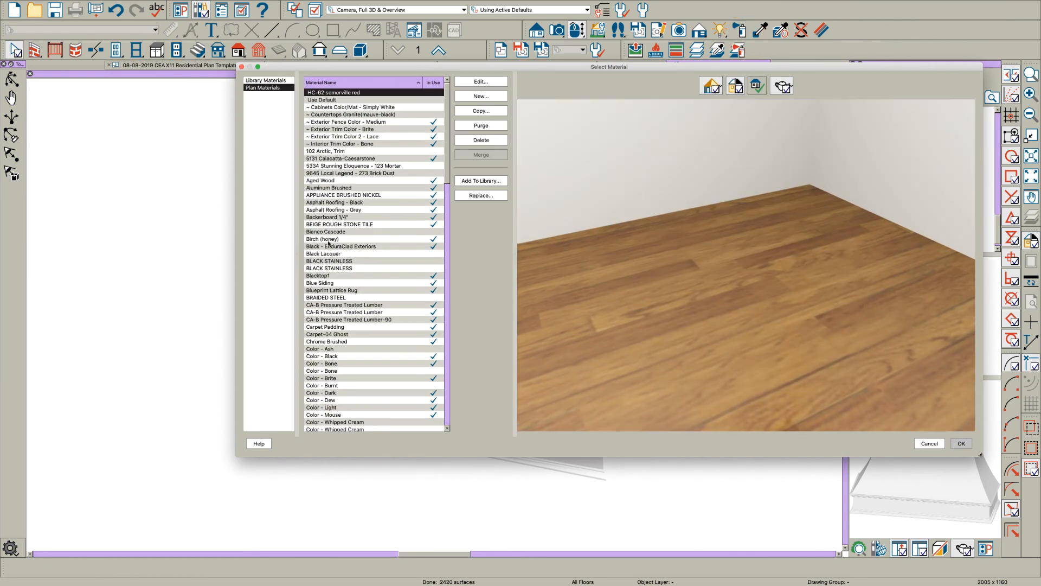
pyautogui.click(328, 239)
pyautogui.click(960, 443)
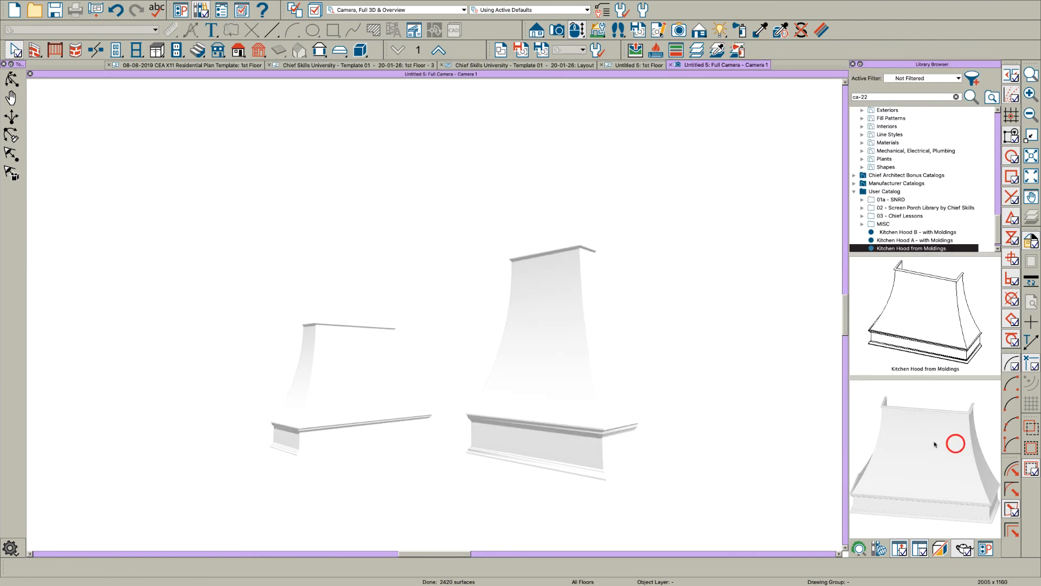
pyautogui.click(559, 368)
pyautogui.moveTo(540, 387); pyautogui.dragTo(626, 398)
pyautogui.moveTo(517, 400); pyautogui.dragTo(698, 371)
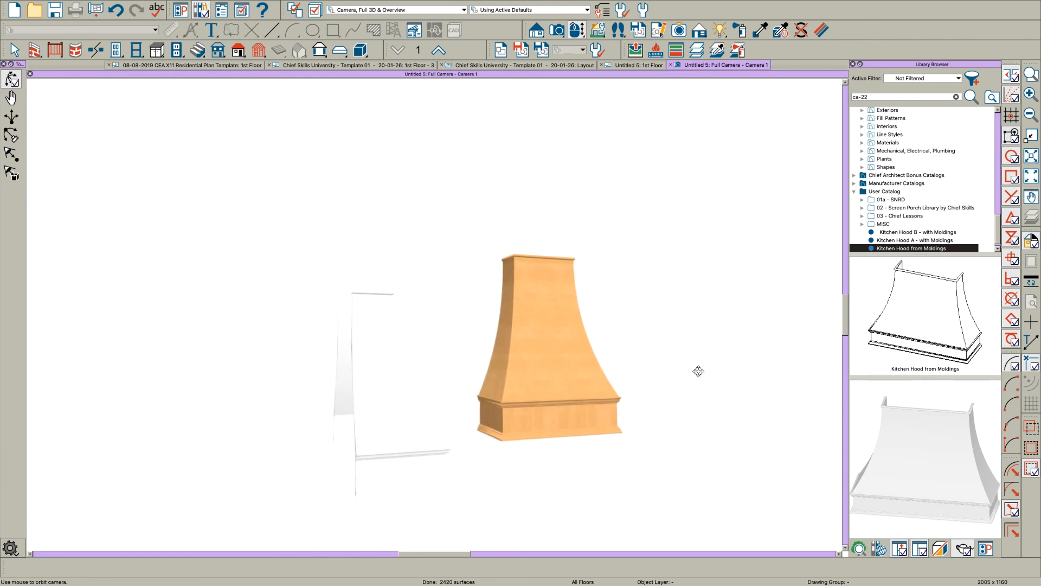